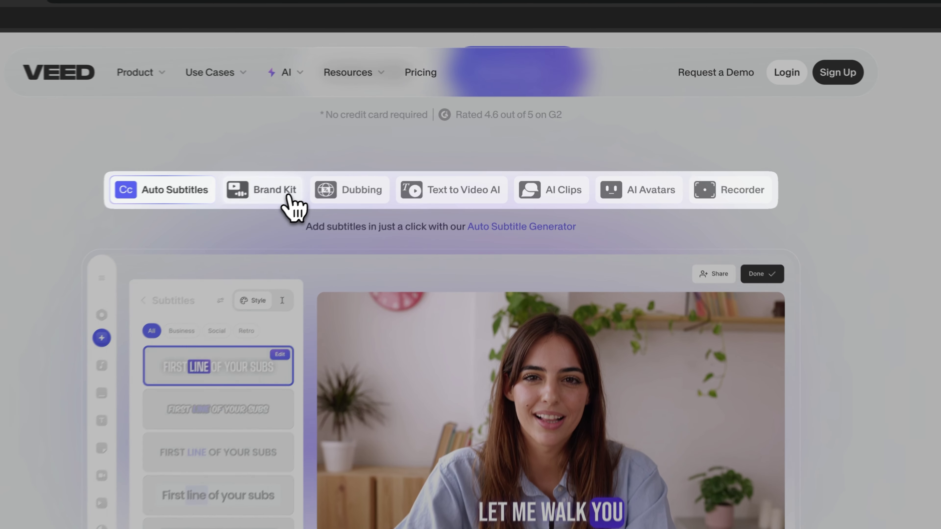
# Start a new video project in the editor and dismiss the dialog offering upload, recording and AI options
pyautogui.click(331, 167)
pyautogui.click(336, 205)
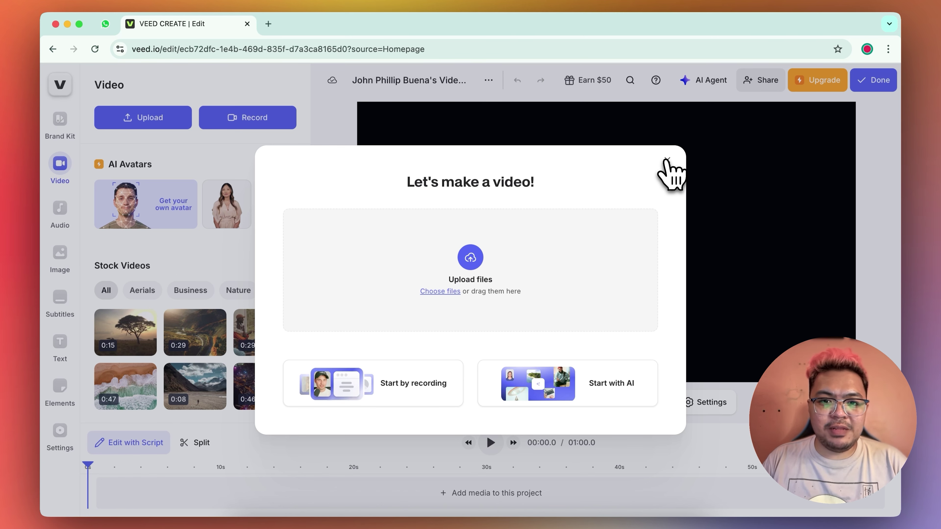
pyautogui.click(666, 160)
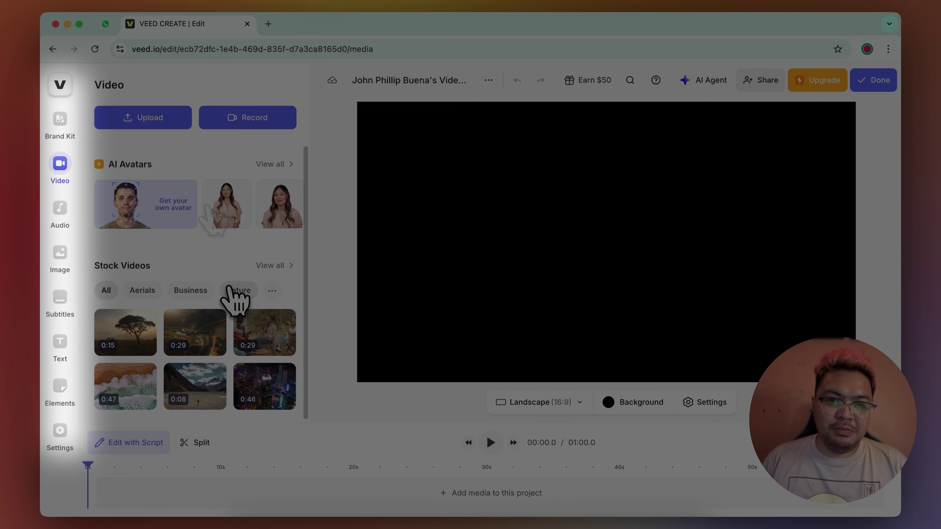
# Examine the stock videos, then browse the stock music and sound effects in the audio library
pyautogui.scroll(-1, 236, 299)
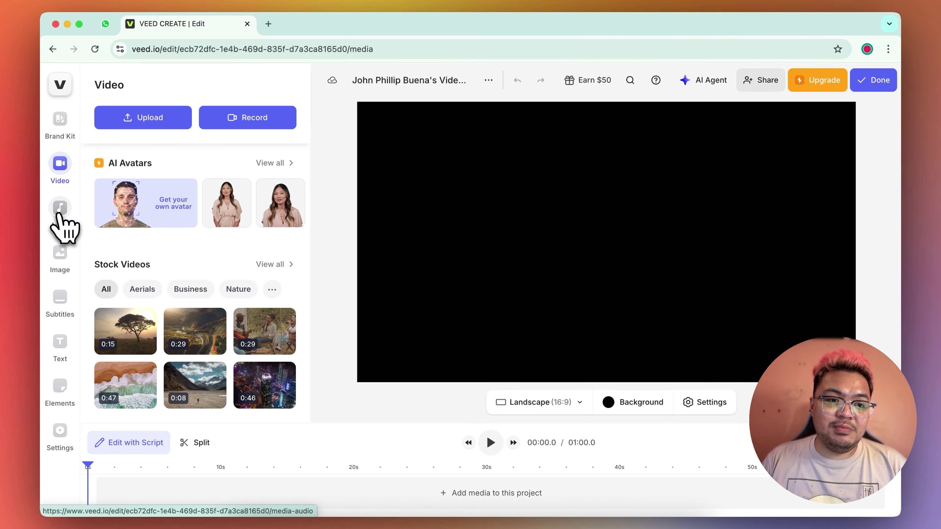
pyautogui.click(59, 211)
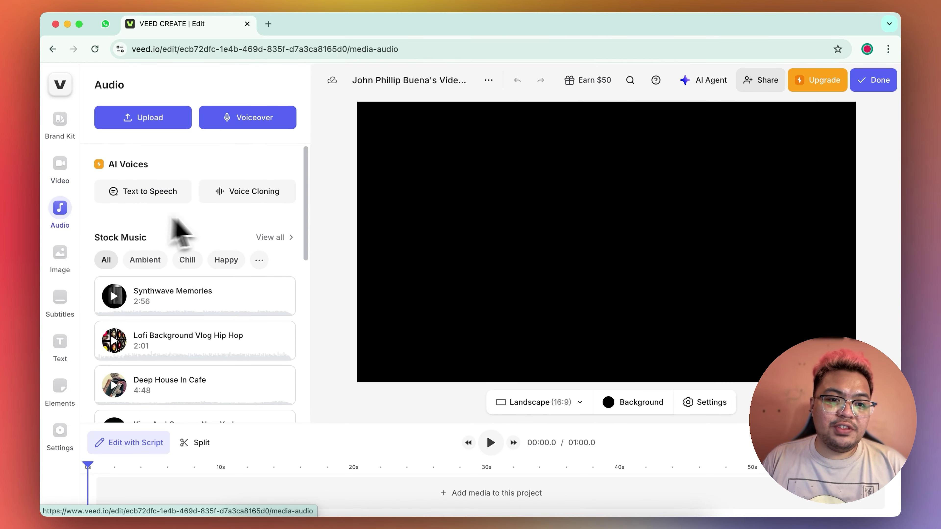
pyautogui.scroll(-10, 220, 227)
pyautogui.scroll(10, 221, 227)
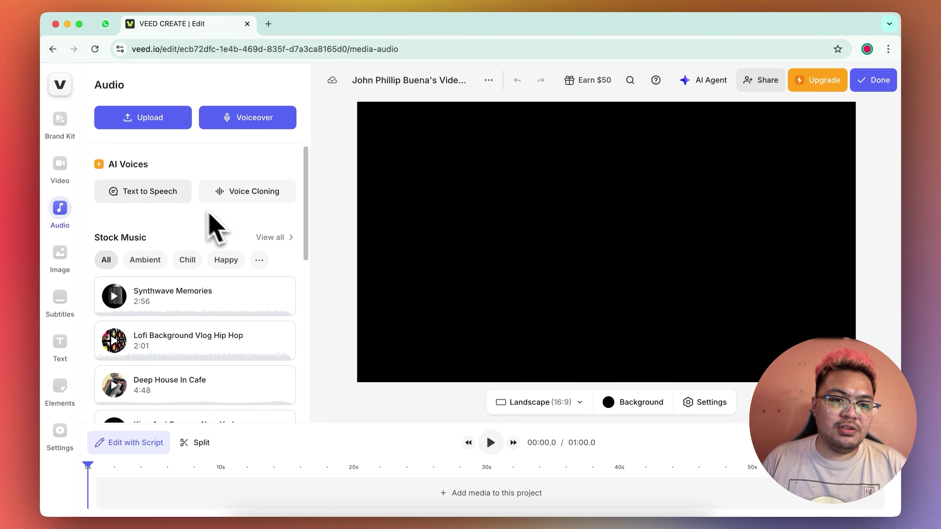
pyautogui.scroll(-3, 208, 237)
pyautogui.scroll(-5, 210, 248)
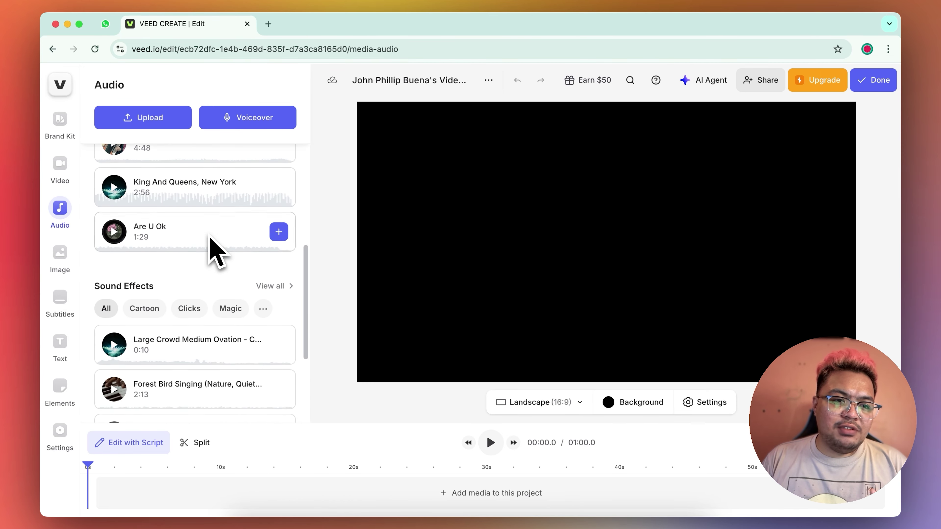
# Look through the image, subtitle, text and element sections, the project settings and the finishing options
pyautogui.click(62, 258)
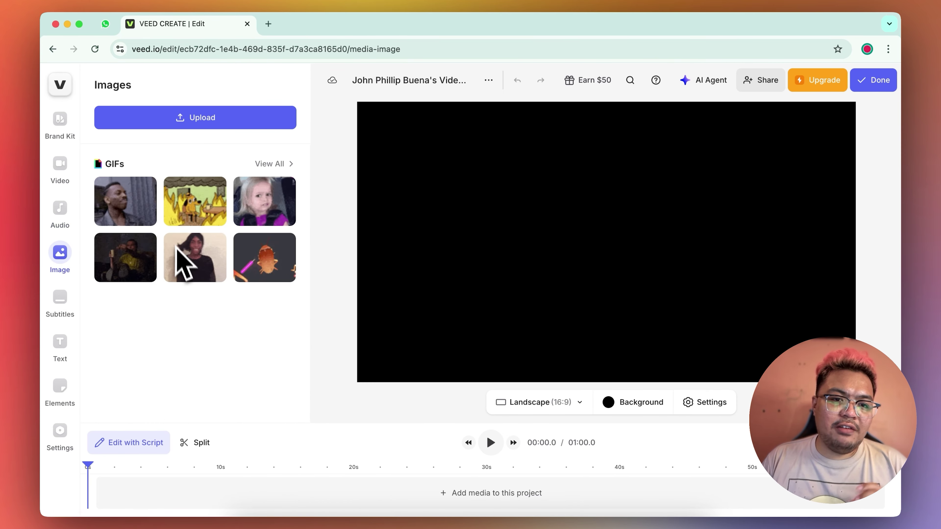
pyautogui.click(59, 302)
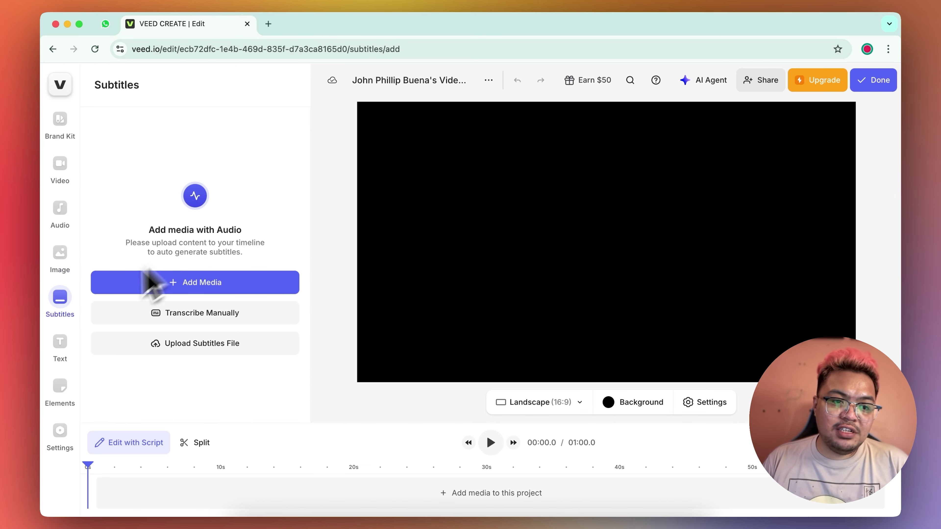
pyautogui.click(61, 354)
pyautogui.click(62, 386)
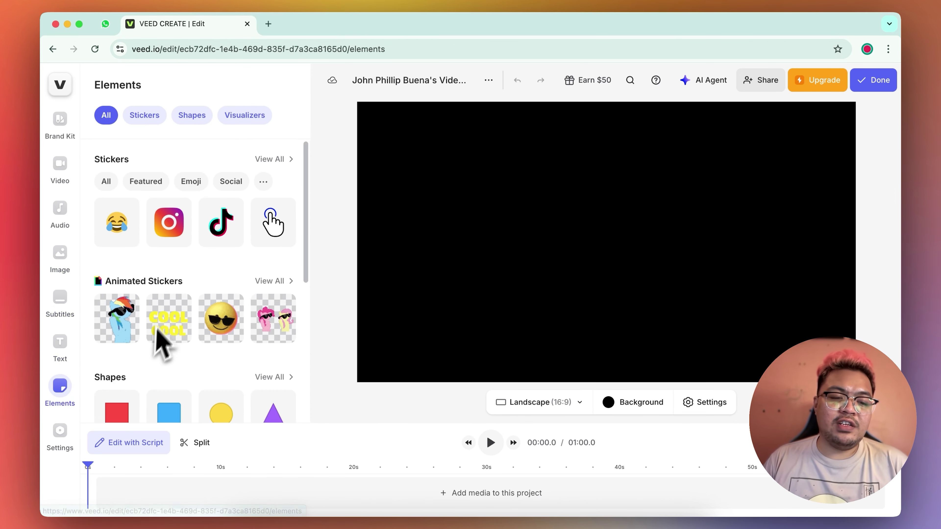
pyautogui.scroll(-2, 165, 331)
pyautogui.click(60, 432)
pyautogui.scroll(-5, 275, 226)
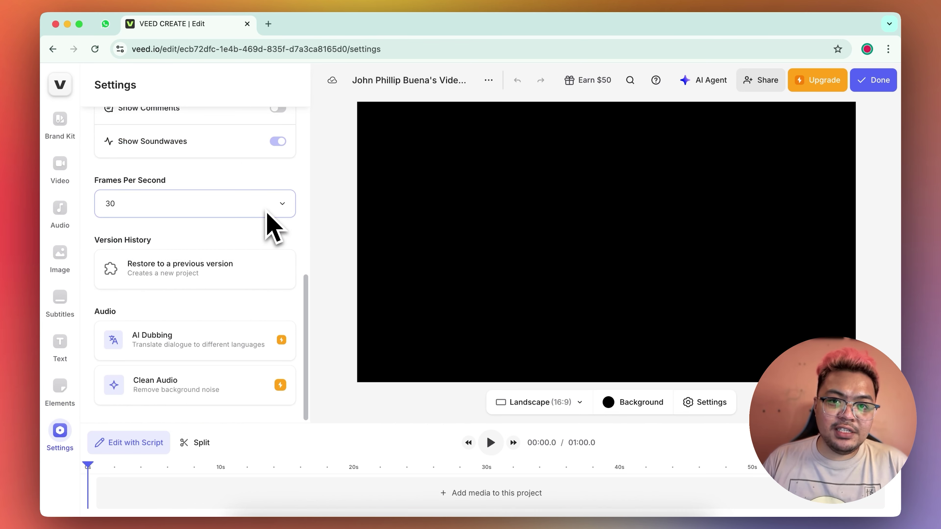
pyautogui.scroll(10, 268, 214)
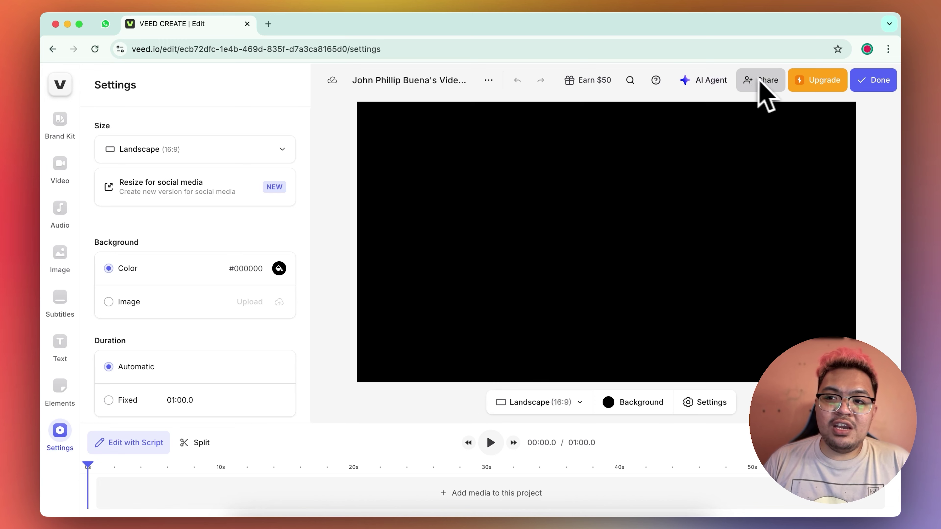
pyautogui.click(876, 87)
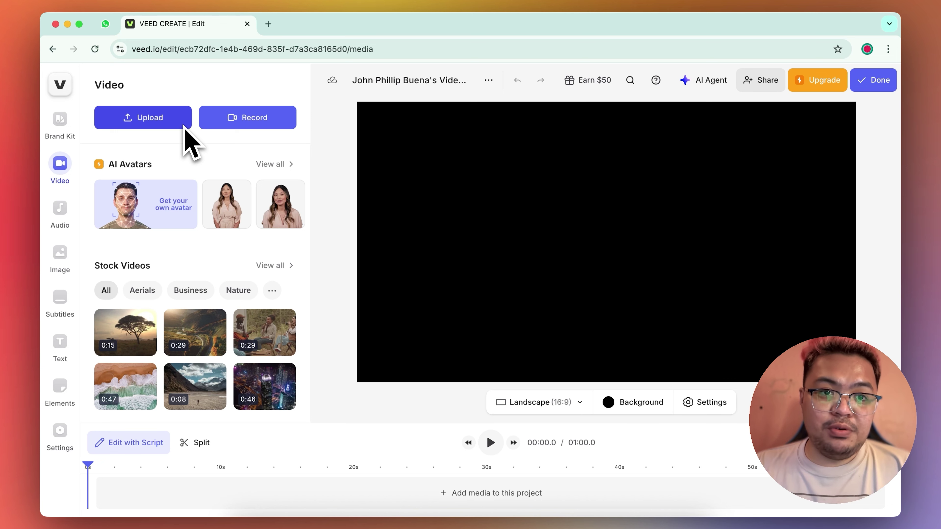
# Set up a new camera-only recording for the project
pyautogui.click(252, 119)
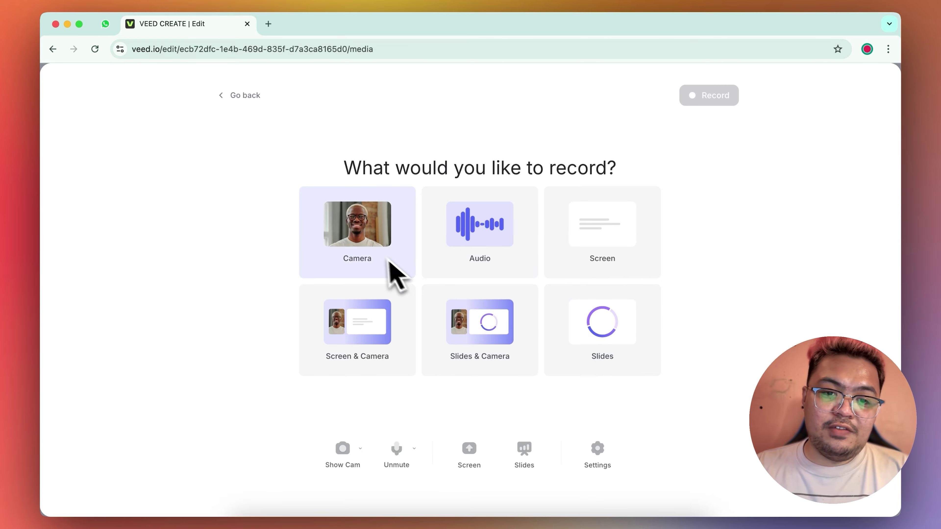
pyautogui.click(358, 230)
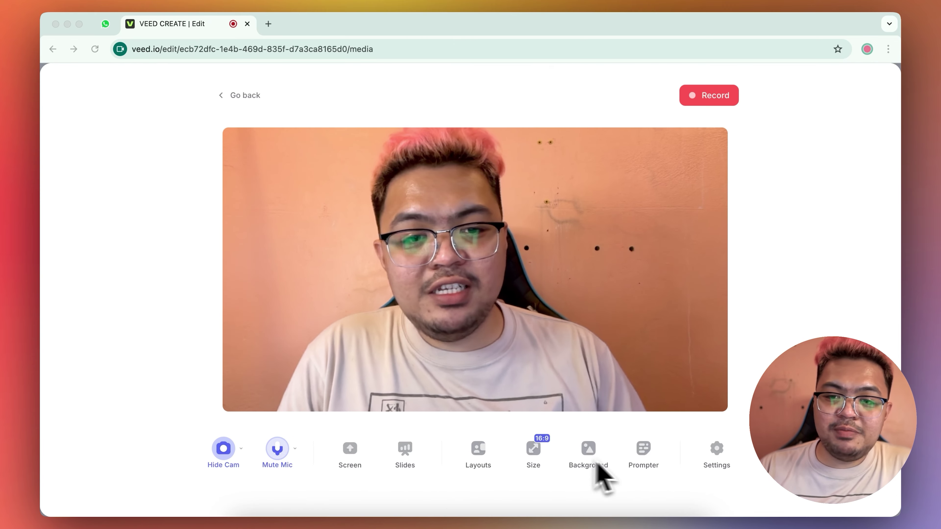
# Preview the teleprompter overlay for the camera recording and close it without entering a script
pyautogui.click(646, 457)
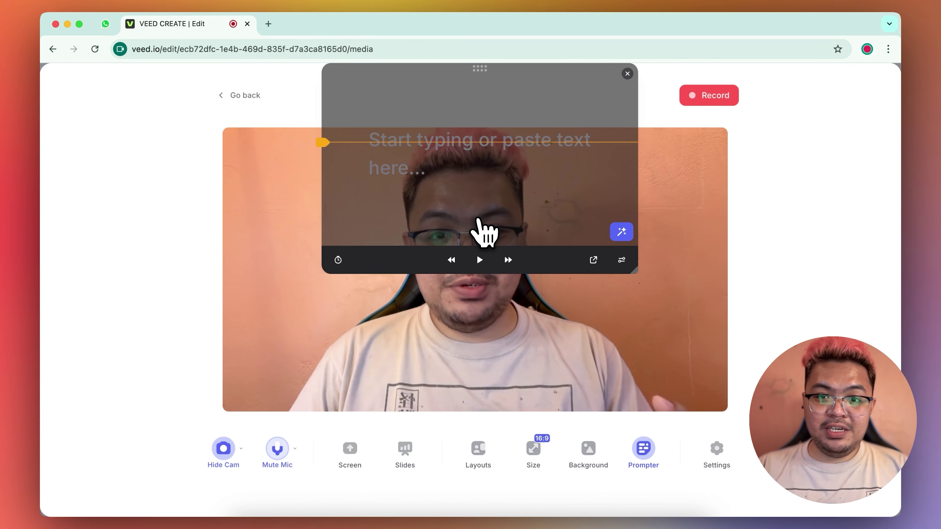
pyautogui.click(478, 220)
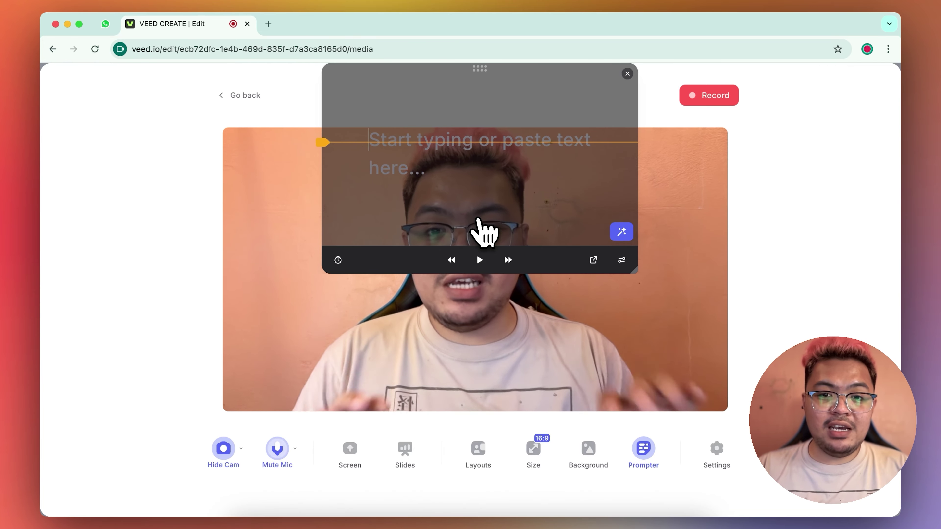
pyautogui.click(630, 392)
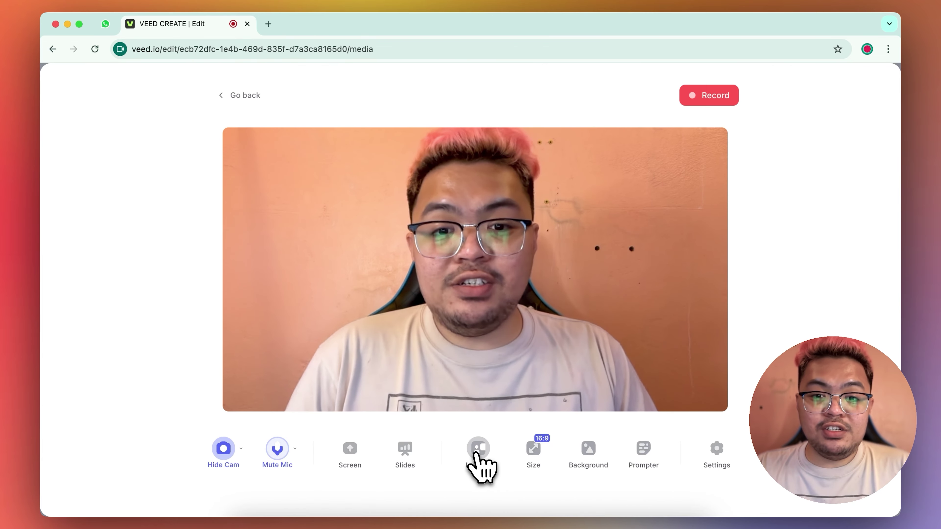
# Try the small and the medium framed camera layouts and return to the full-frame layout
pyautogui.click(478, 453)
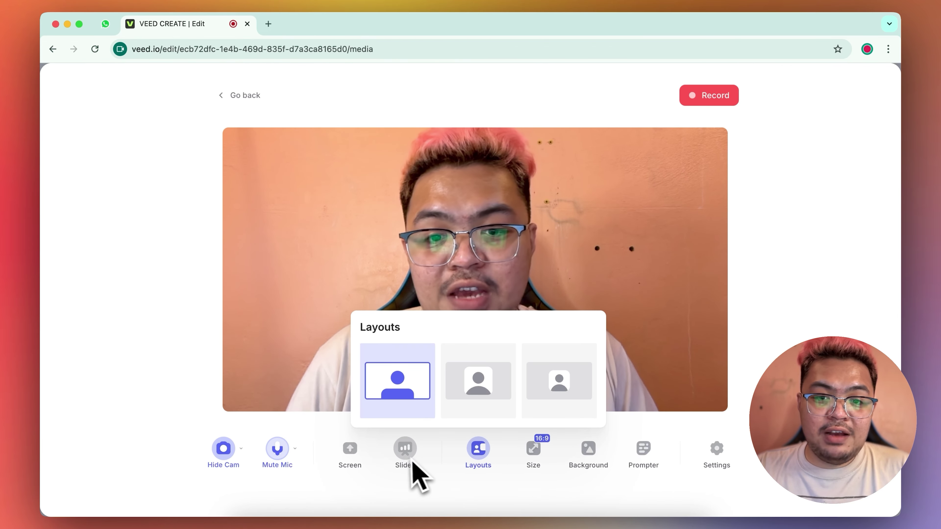
pyautogui.click(559, 385)
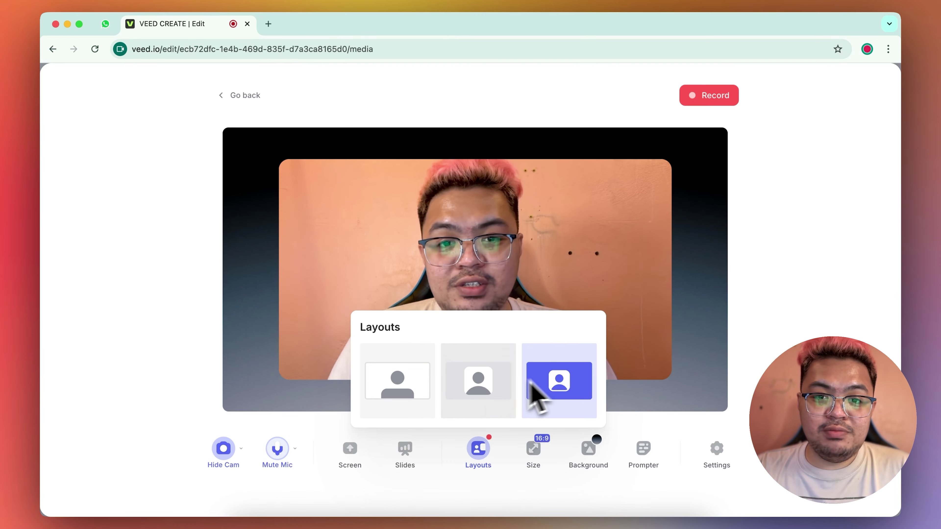
pyautogui.click(488, 400)
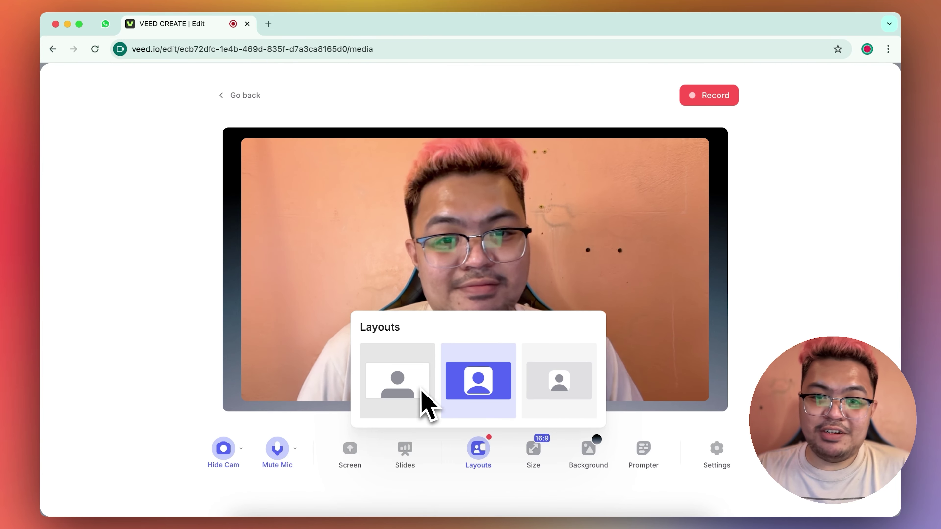
pyautogui.click(479, 450)
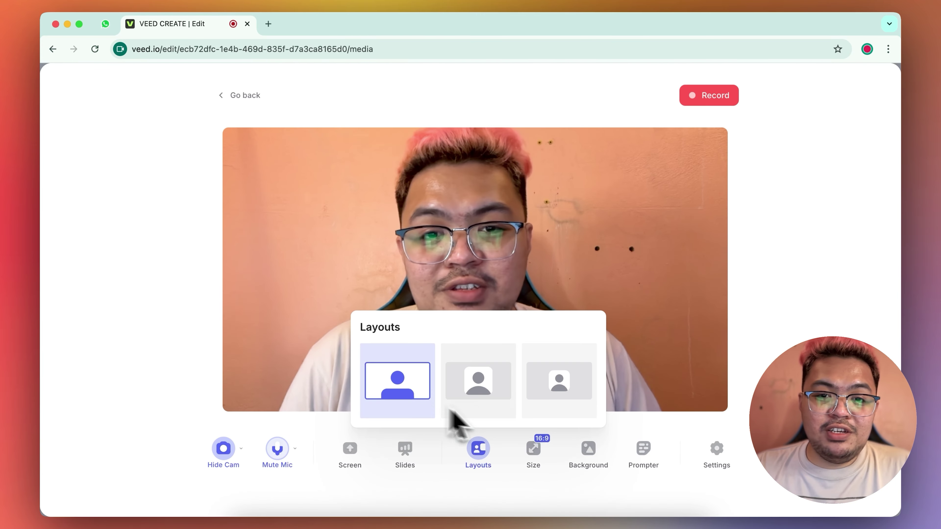
pyautogui.click(663, 453)
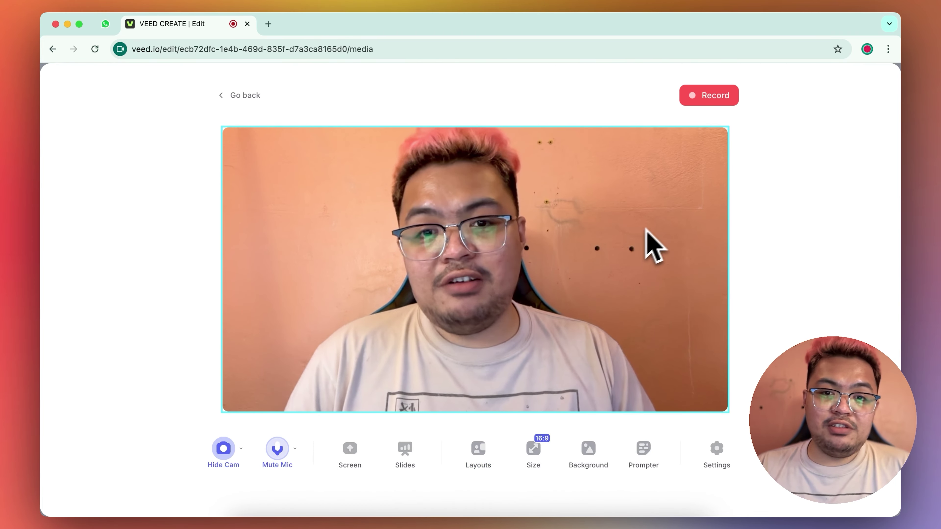
# Record a camera clip about 24 seconds long and stop the recording
pyautogui.click(707, 97)
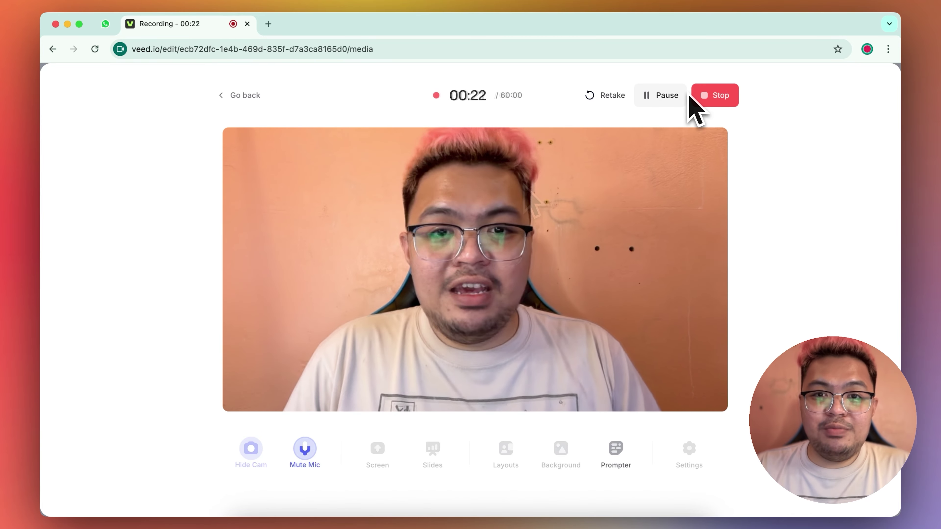
pyautogui.click(717, 95)
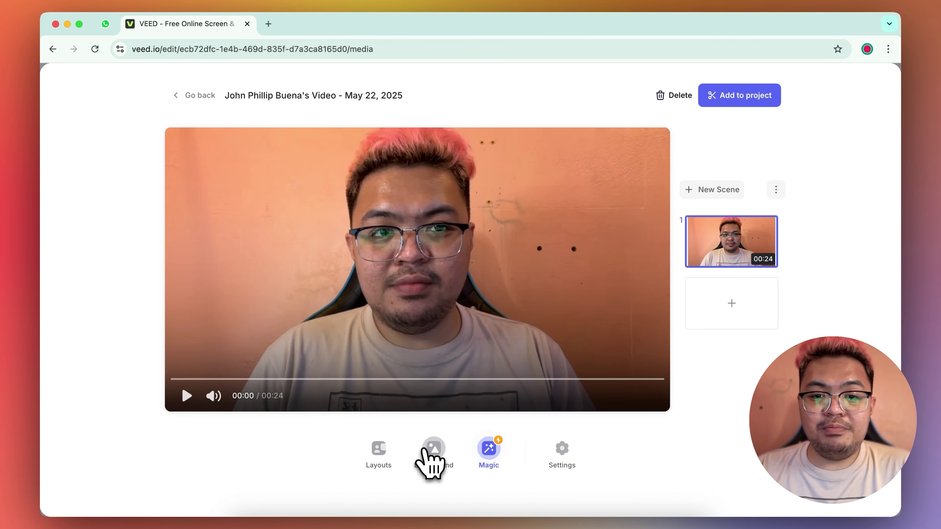
# Try the black-to-grey gradient image as the recording's background and remove it again
pyautogui.click(422, 449)
pyautogui.click(395, 248)
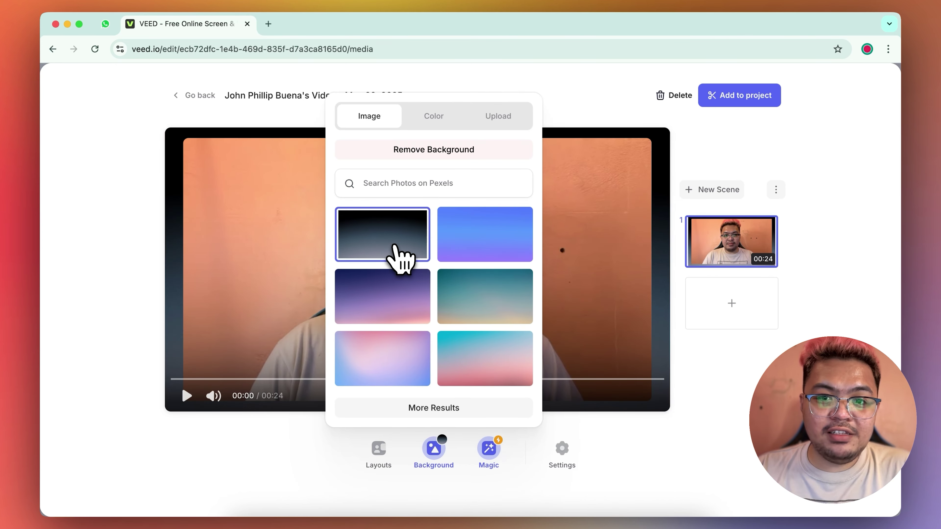
pyautogui.click(385, 252)
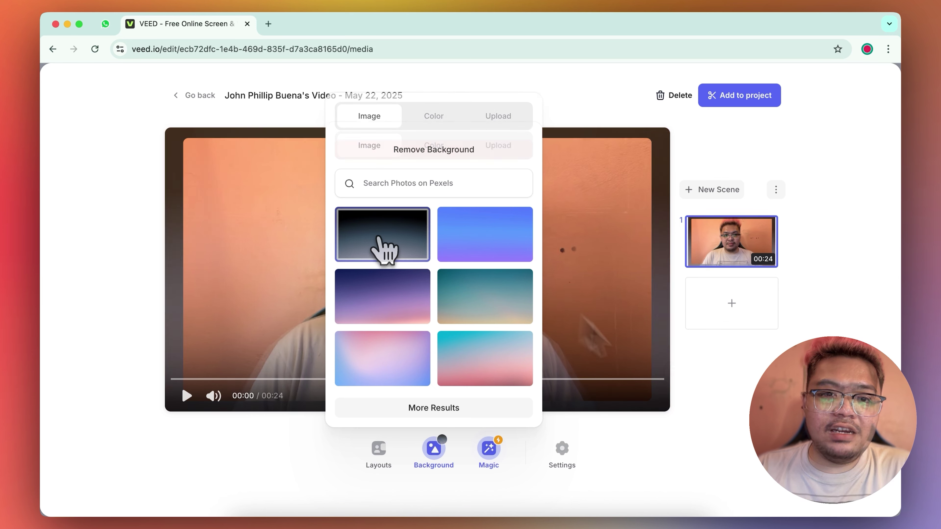
pyautogui.click(676, 395)
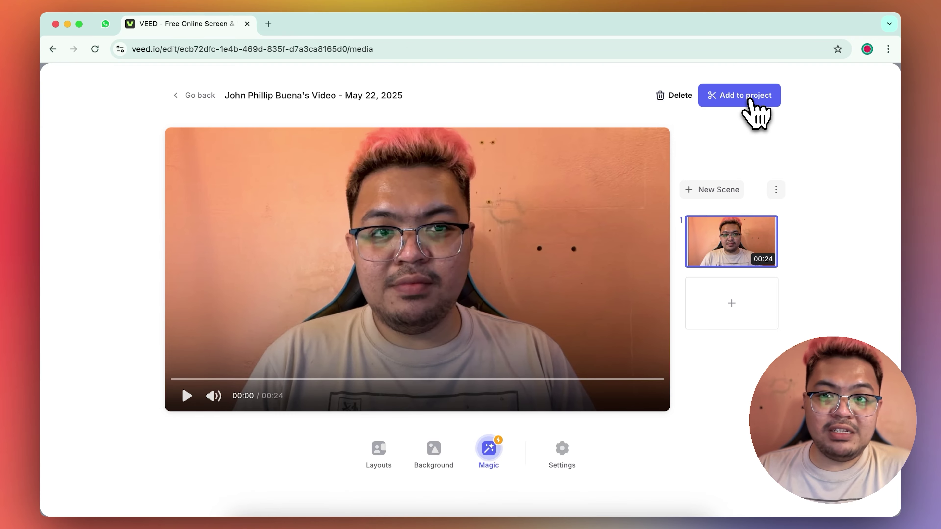
# Add the recorded clip to the project and play it back from the beginning of the timeline
pyautogui.click(750, 105)
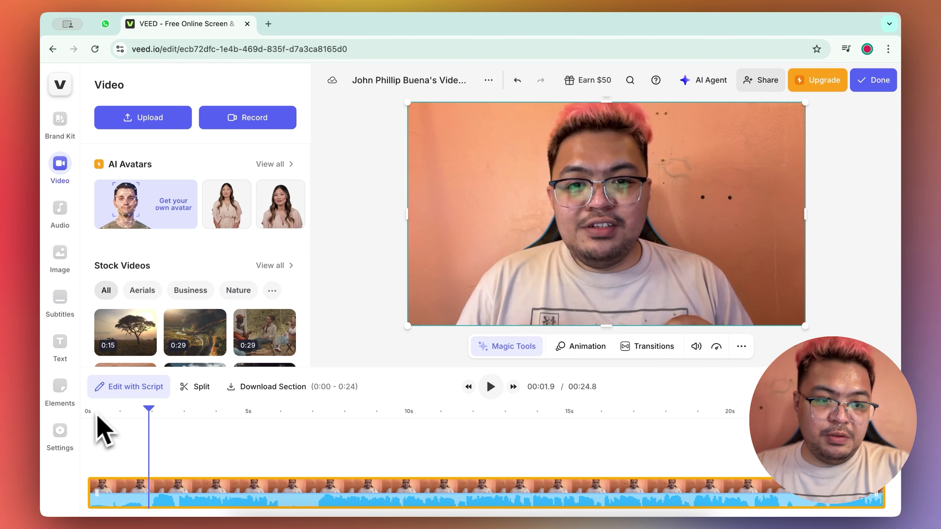
pyautogui.click(93, 429)
pyautogui.press('space')
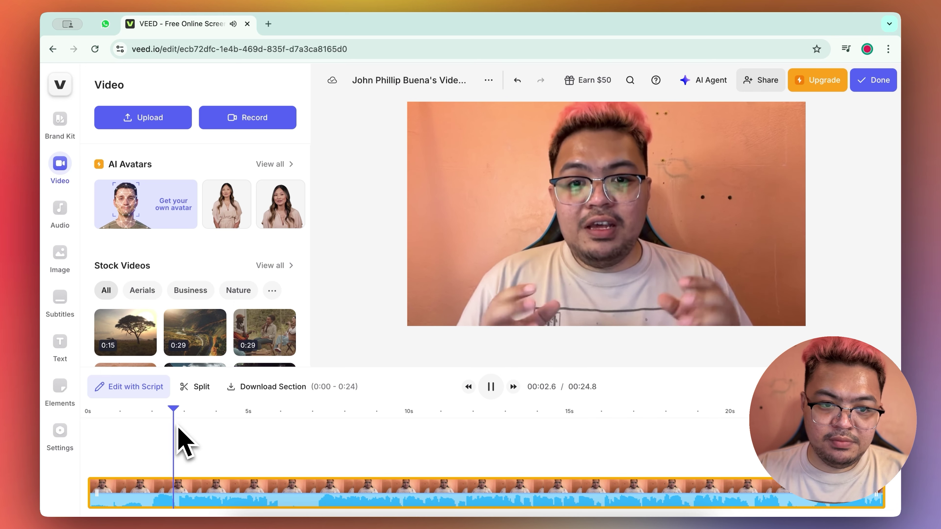
pyautogui.press('space')
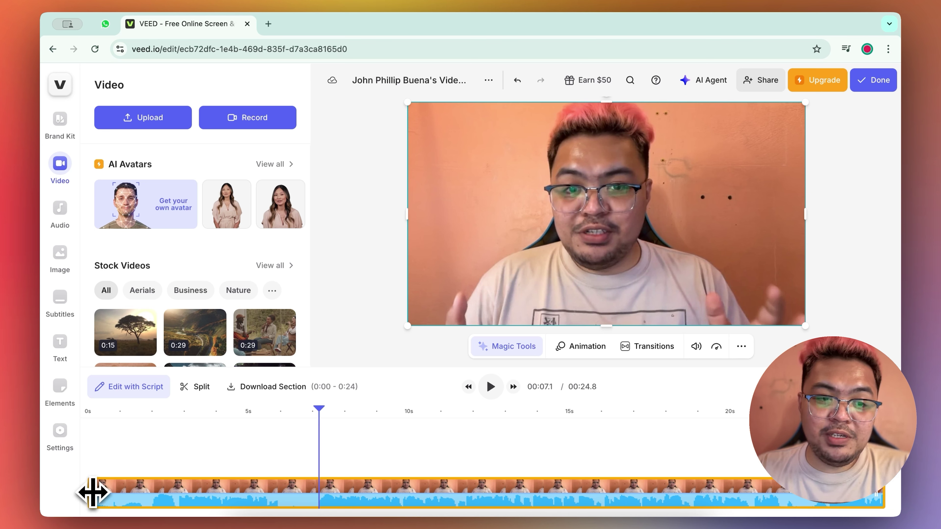
# Split the recorded clip at about 7.1 seconds on the timeline
pyautogui.moveTo(92, 492); pyautogui.dragTo(73, 496)
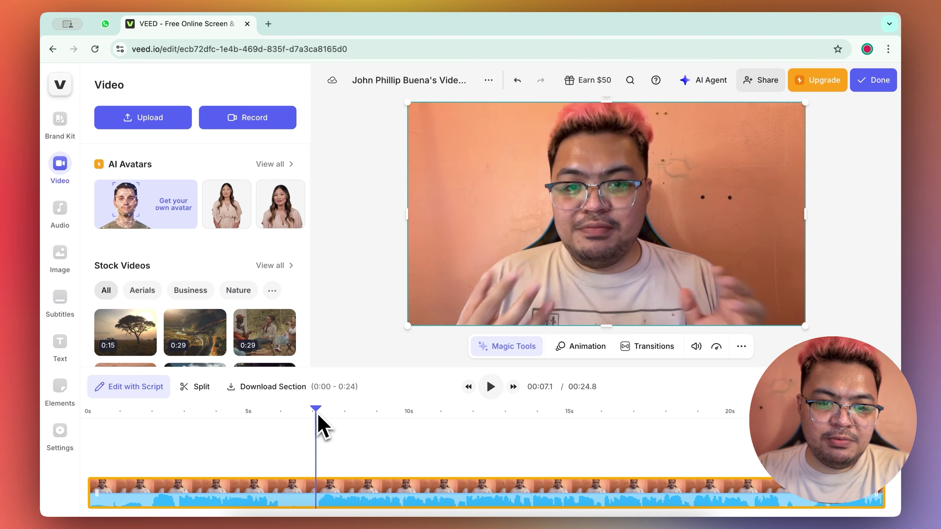
pyautogui.click(199, 389)
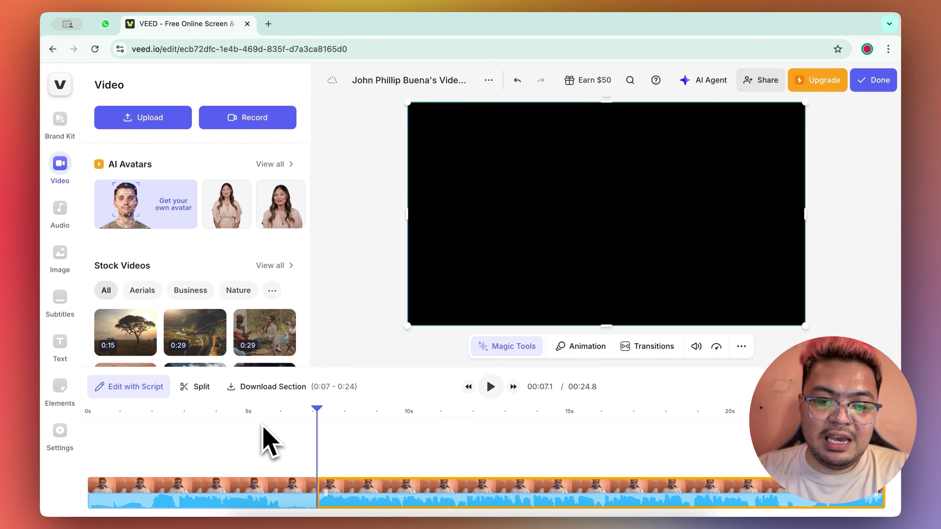
# Delete the first segment before the split and close the empty gap it leaves on the timeline
pyautogui.click(269, 489)
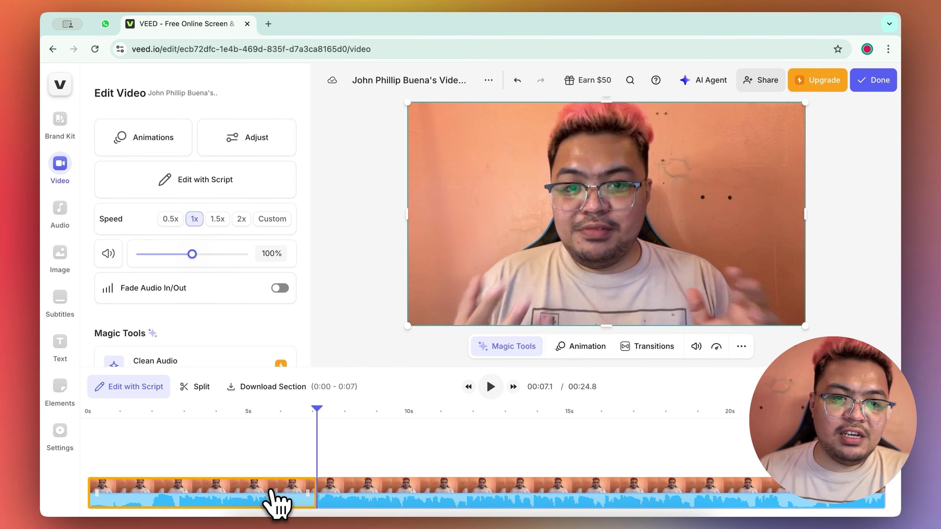
pyautogui.press('Delete')
pyautogui.click(270, 490)
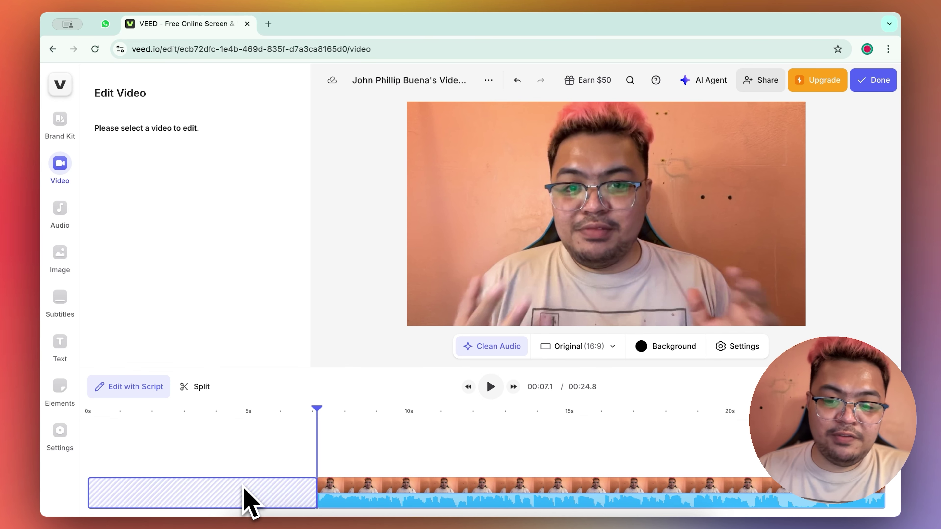
pyautogui.press('Delete')
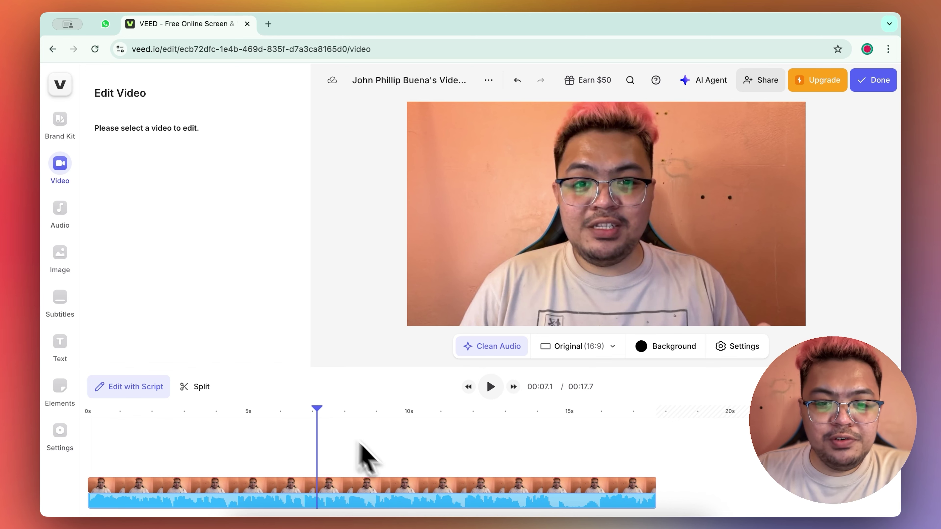
# Try shifting the clip to start at about 4 seconds on the timeline, and return it to the beginning
pyautogui.moveTo(378, 495); pyautogui.dragTo(311, 498)
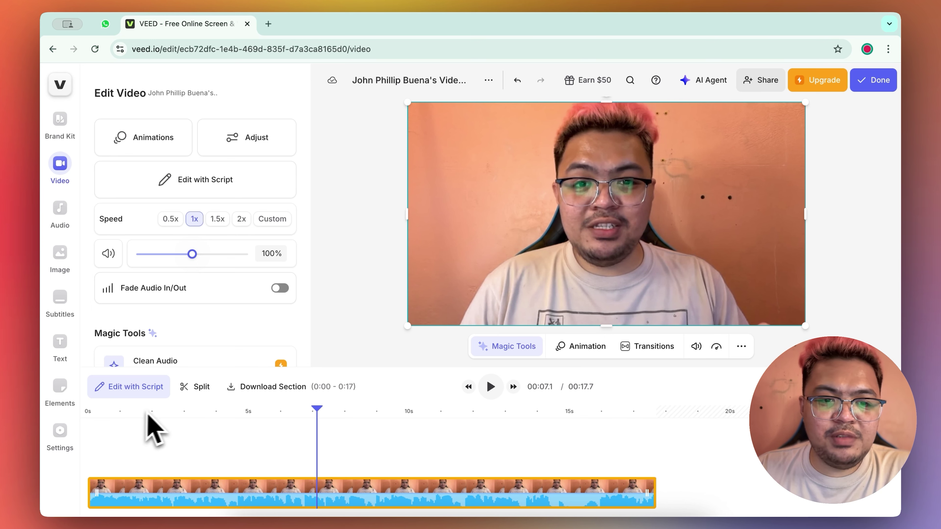
pyautogui.moveTo(504, 500); pyautogui.dragTo(630, 500)
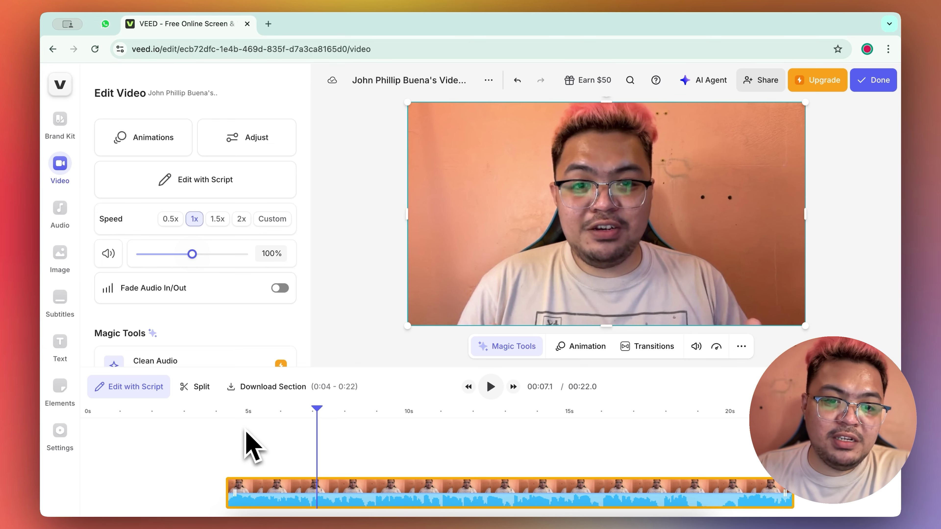
pyautogui.moveTo(390, 495); pyautogui.dragTo(256, 486)
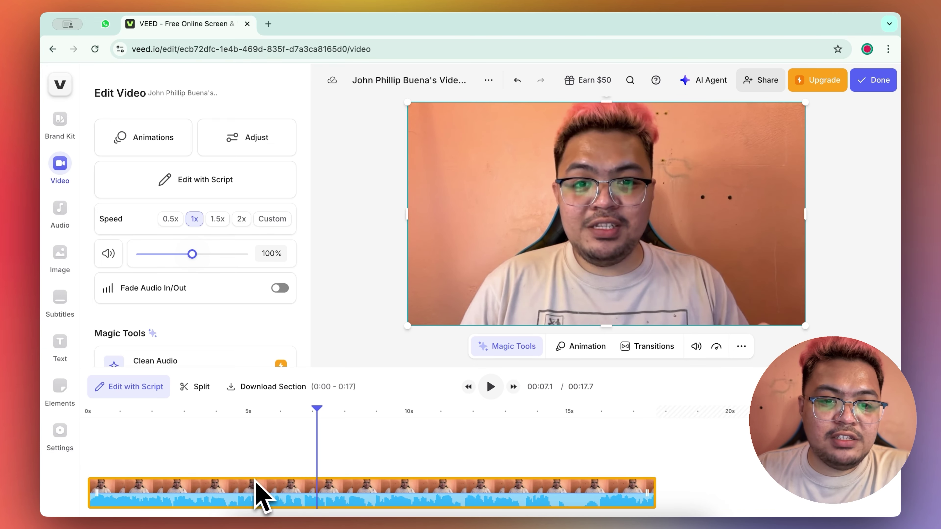
# Split the clip at about 6.7 seconds on the timeline
pyautogui.moveTo(321, 420); pyautogui.dragTo(306, 422)
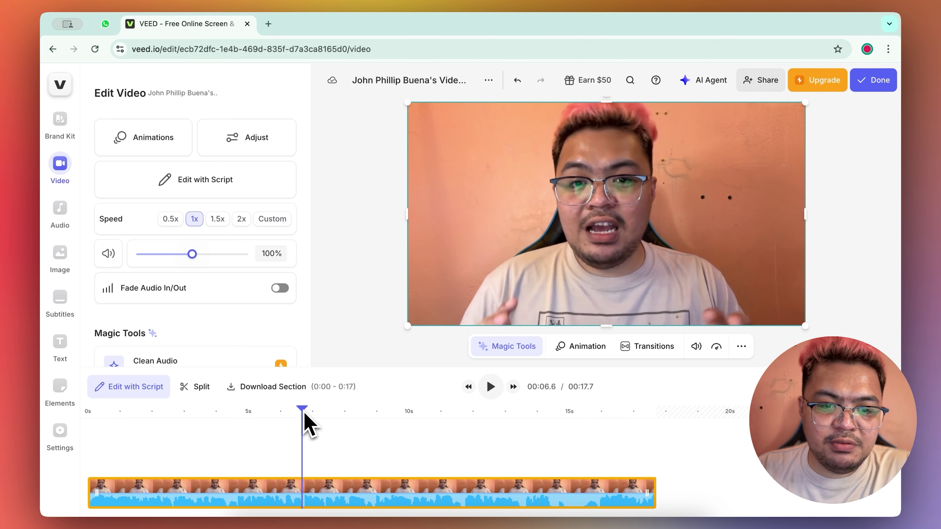
pyautogui.press('s')
# Try overlapping the second segment on a track above from about 4 seconds, play the overlap, and return the segment behind the first one
pyautogui.moveTo(370, 495); pyautogui.dragTo(296, 474)
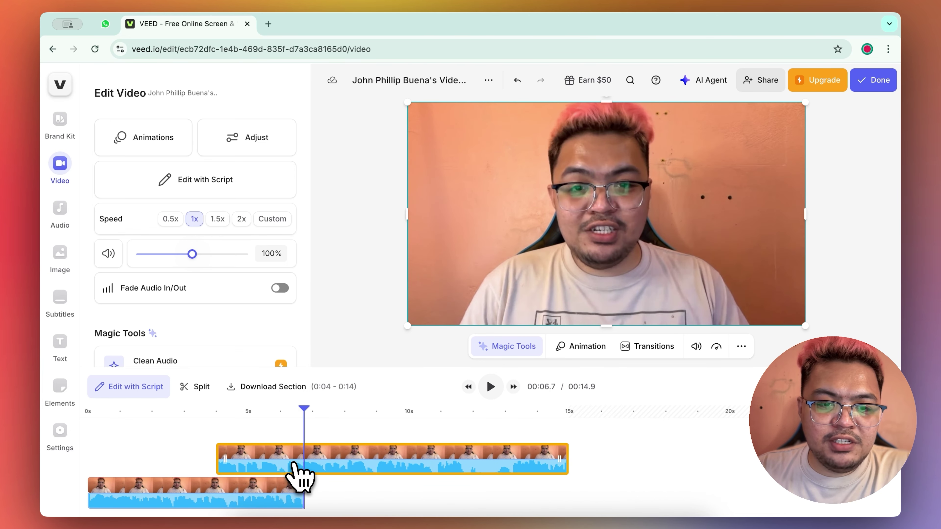
pyautogui.click(214, 414)
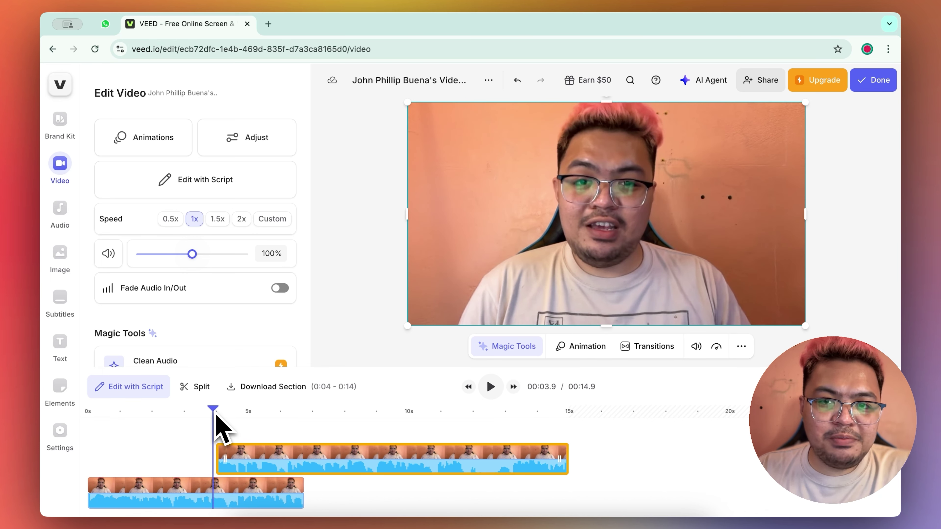
pyautogui.press('space')
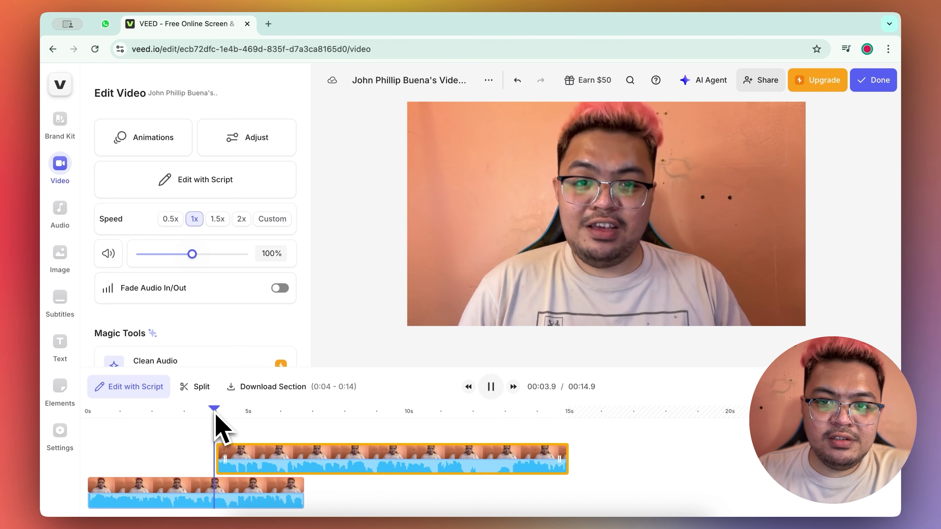
pyautogui.click(194, 414)
pyautogui.press('space')
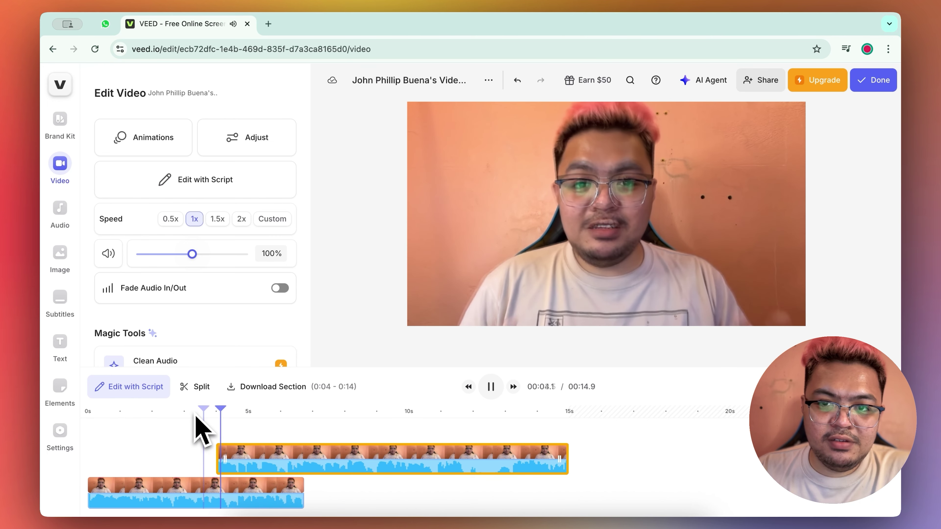
pyautogui.press('space')
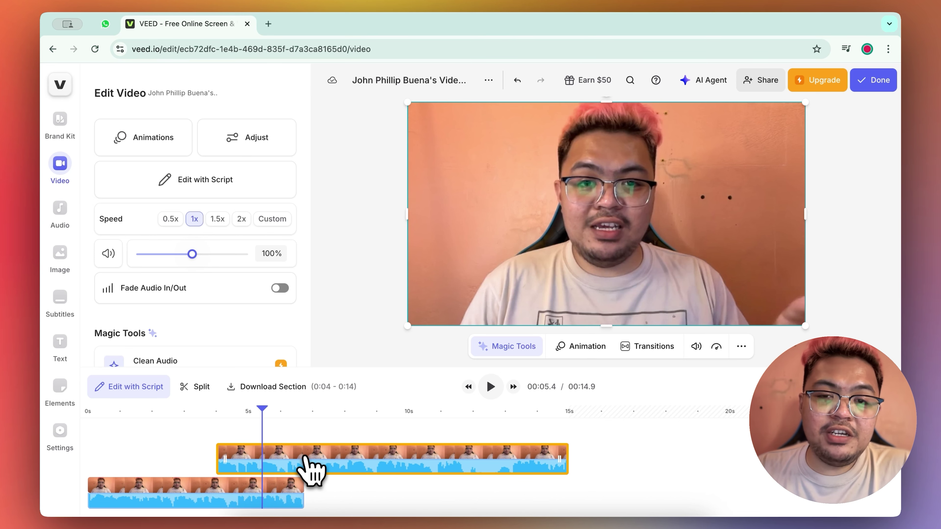
pyautogui.moveTo(292, 462); pyautogui.dragTo(378, 490)
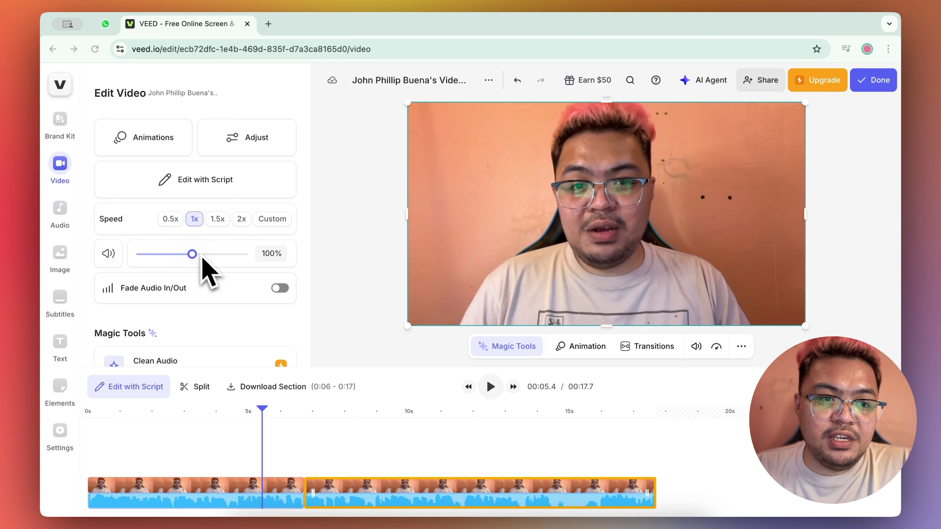
# Browse the text templates and add the Expert Insights title to the video
pyautogui.click(60, 350)
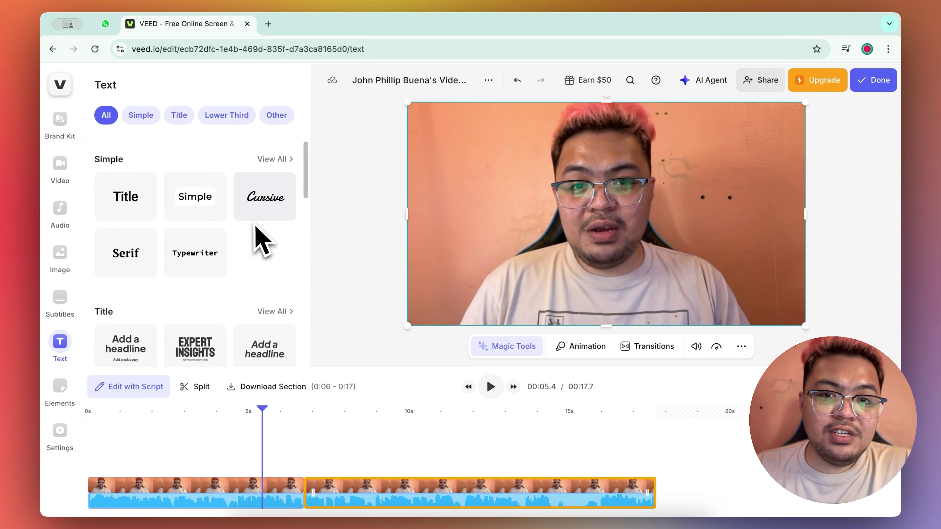
pyautogui.scroll(-3, 255, 227)
pyautogui.scroll(3, 255, 227)
pyautogui.scroll(-3, 255, 227)
pyautogui.scroll(3, 255, 227)
pyautogui.scroll(-10, 255, 226)
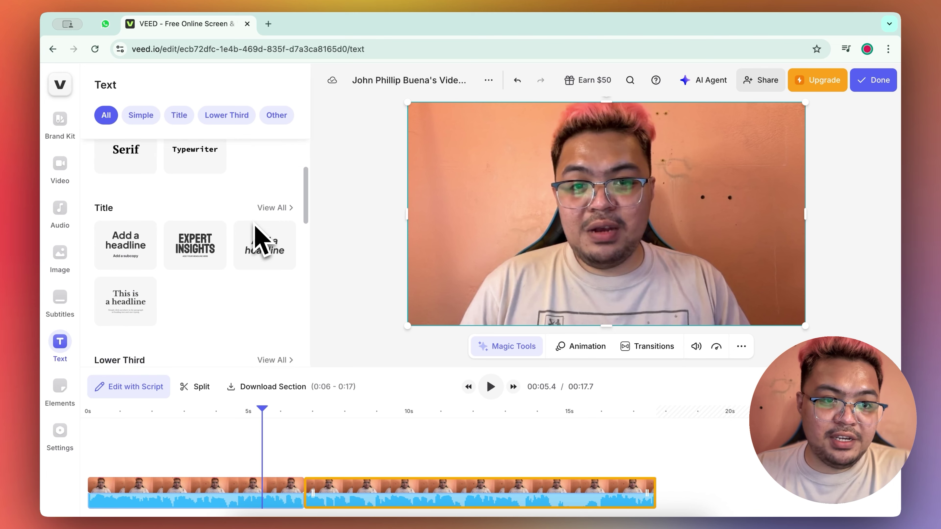
pyautogui.scroll(-4, 256, 226)
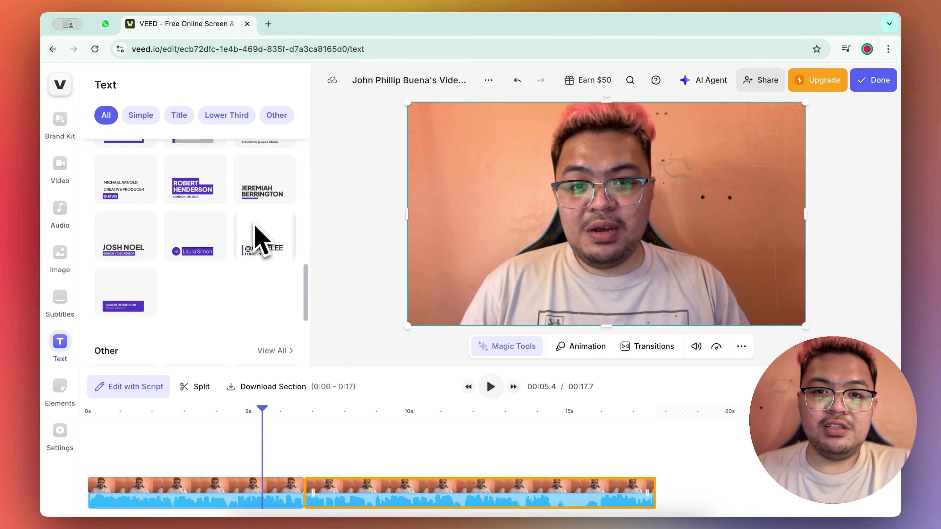
pyautogui.scroll(-5, 259, 233)
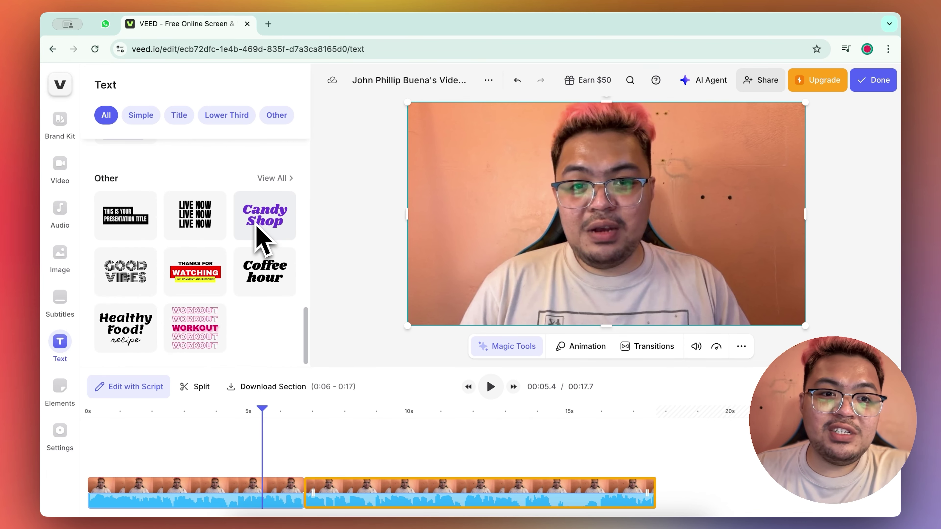
pyautogui.scroll(3, 261, 237)
pyautogui.scroll(6, 259, 239)
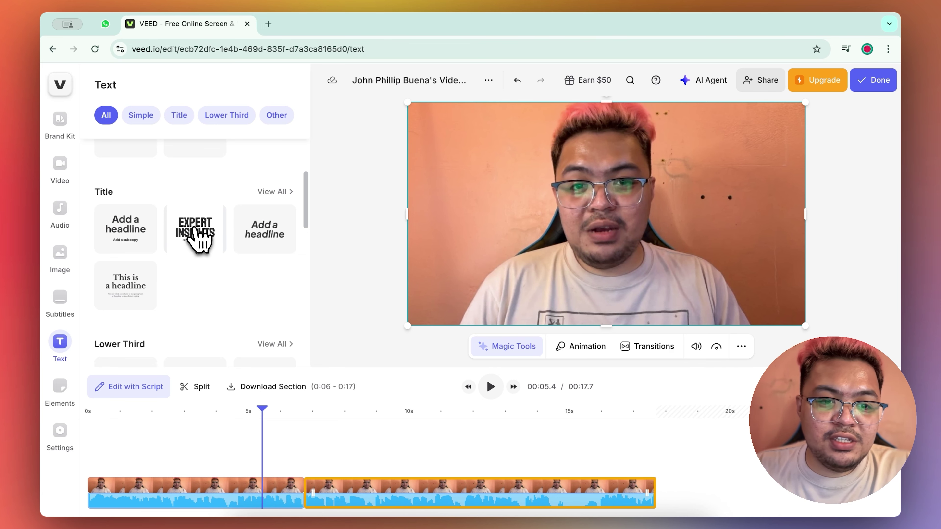
pyautogui.click(195, 232)
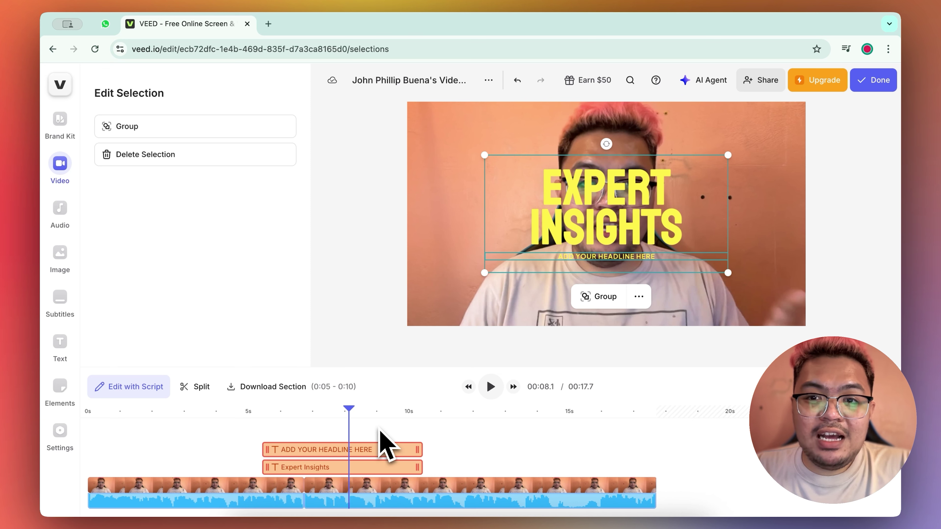
# Place both title text layers at the start of the timeline, ending at about 2.4 seconds, and play them back
pyautogui.moveTo(400, 465); pyautogui.dragTo(158, 452)
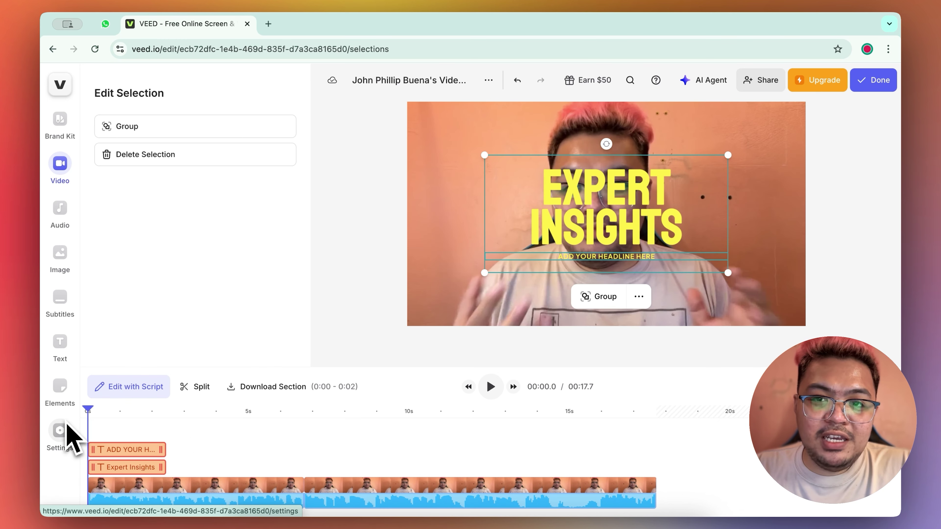
pyautogui.press('space')
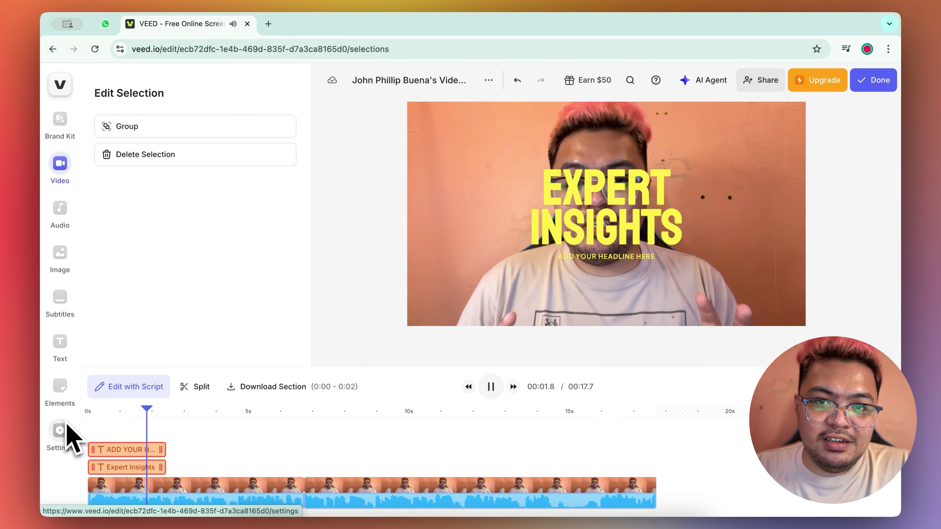
pyautogui.press('space')
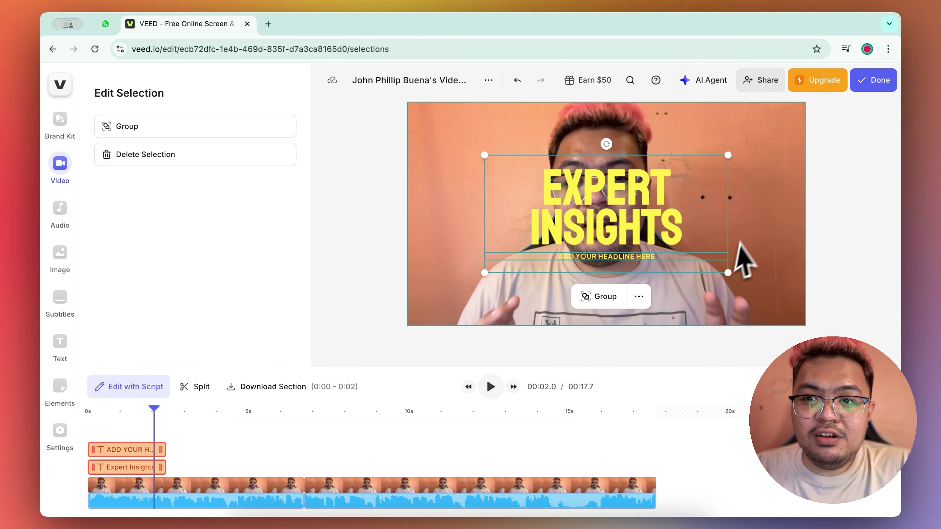
# Enlarge the title group on the canvas towards its upper right and lower left, and deselect it
pyautogui.moveTo(730, 158); pyautogui.dragTo(771, 137)
pyautogui.moveTo(484, 274); pyautogui.dragTo(448, 291)
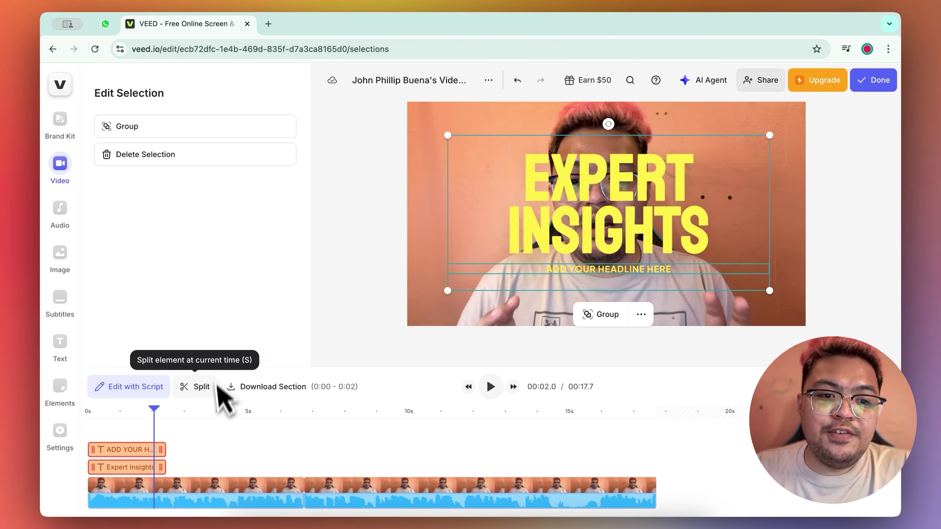
pyautogui.click(266, 462)
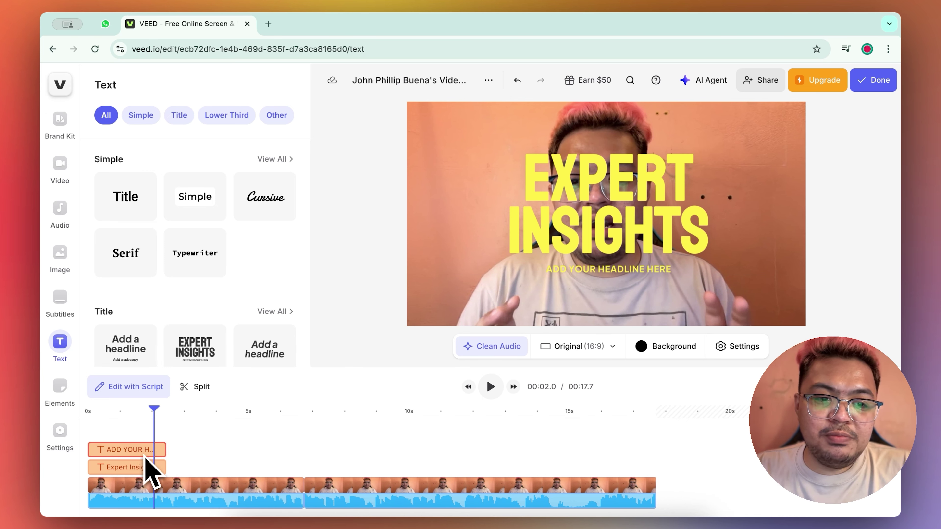
# Replace the small headline text with "HOW TO USE VEED.IO" and the main title with "HOW TO TUTORIALS"
pyautogui.click(122, 449)
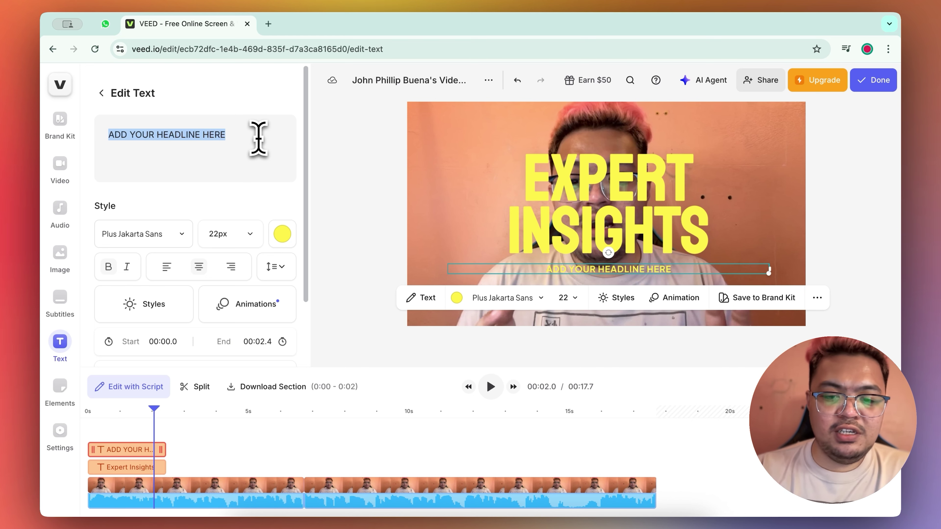
pyautogui.write('HOW TO USE VEED.IO')
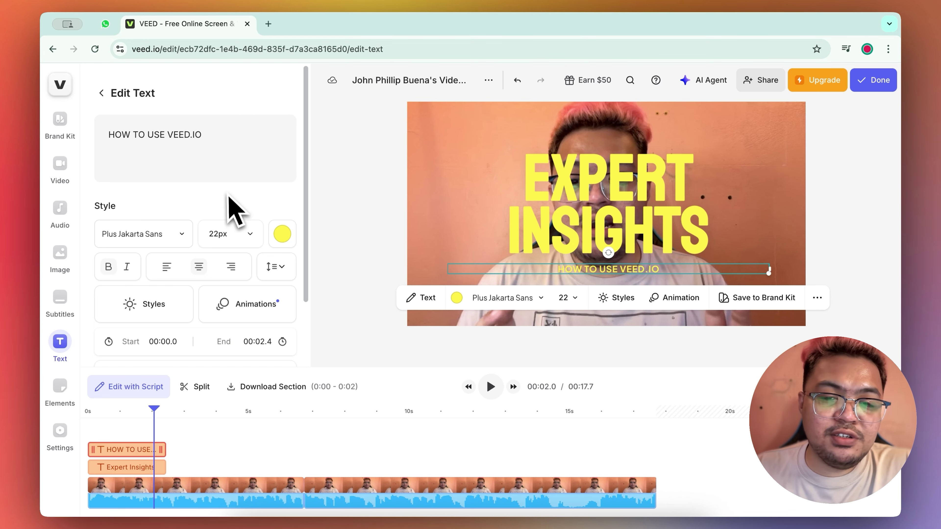
pyautogui.scroll(-2, 241, 239)
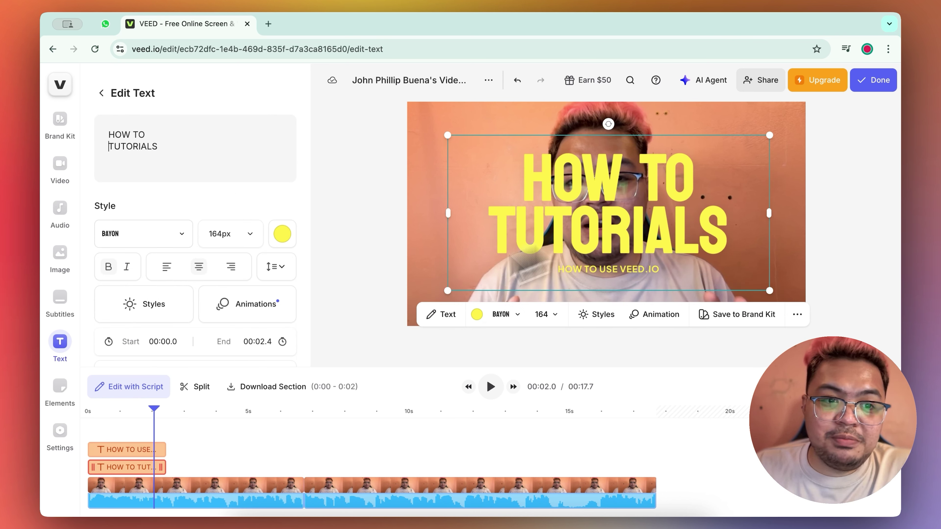
# Play the edited titles from the beginning of the timeline and pause at about 2 seconds
pyautogui.click(91, 412)
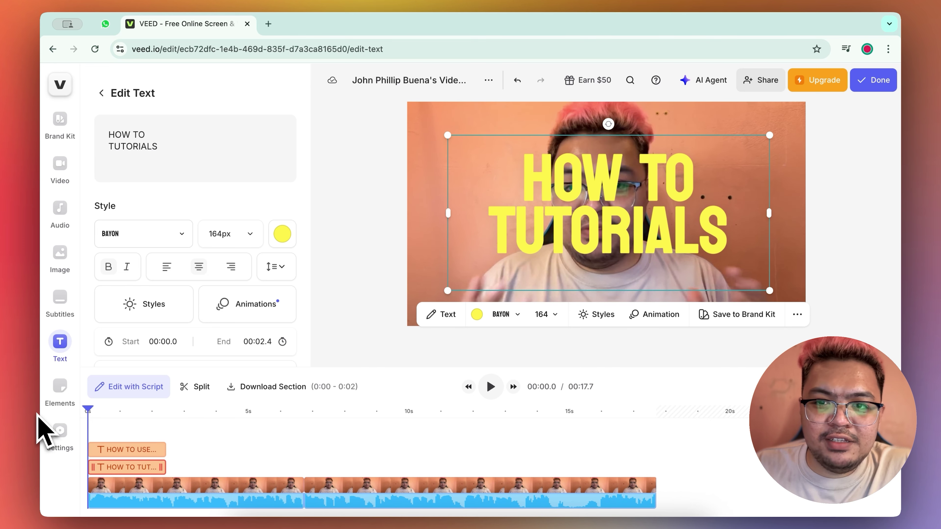
pyautogui.press('space')
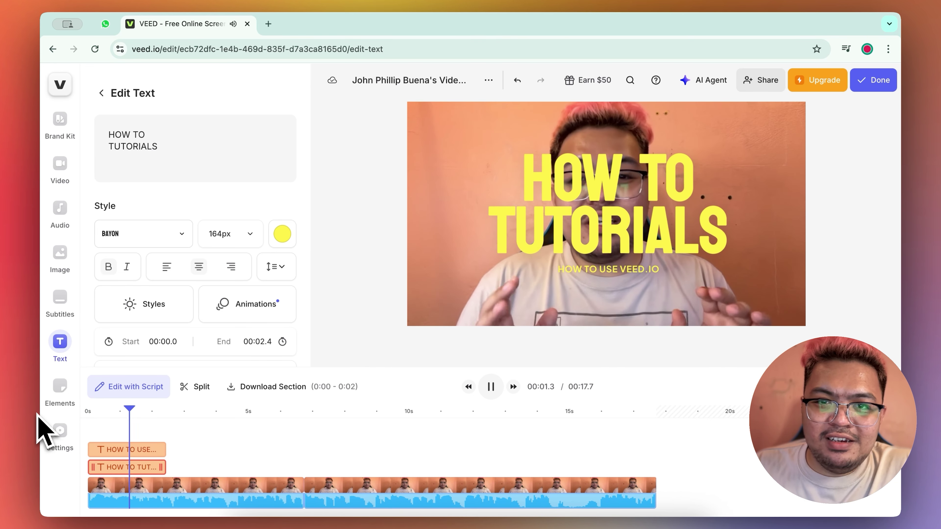
pyautogui.press('space')
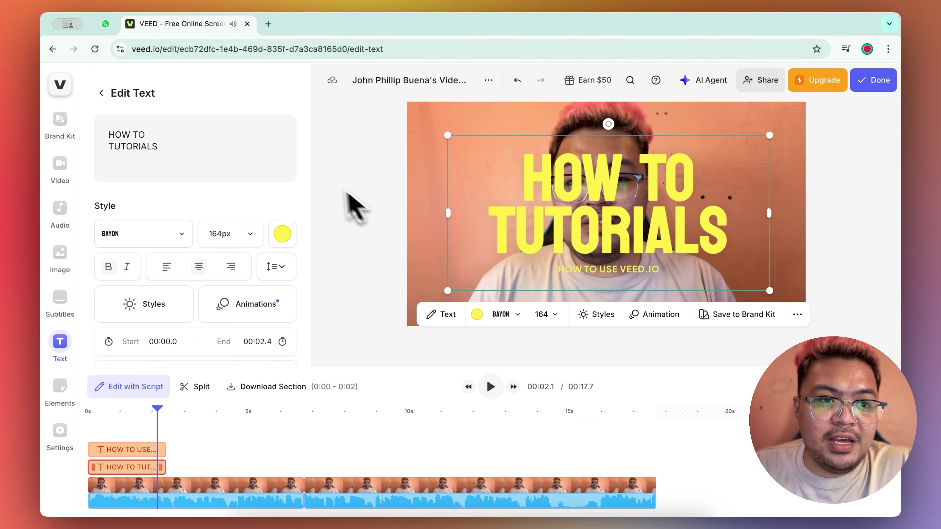
# Look through the text template library down to the full set of Other templates
pyautogui.click(60, 343)
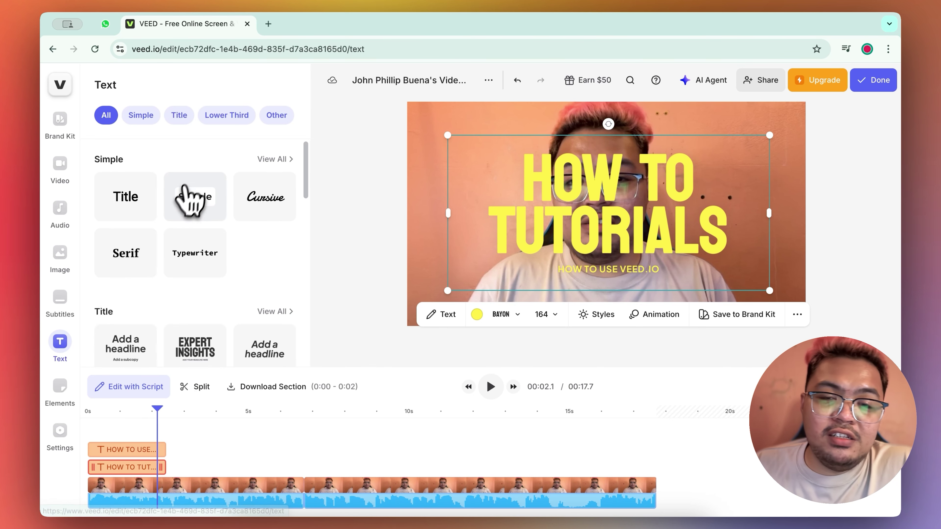
pyautogui.scroll(-9, 200, 192)
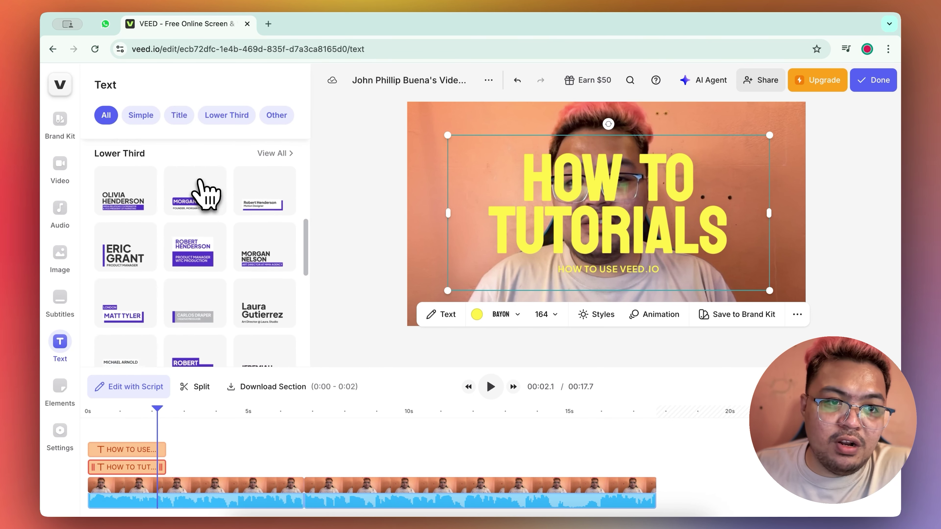
pyautogui.scroll(-1, 202, 191)
pyautogui.scroll(-3, 140, 215)
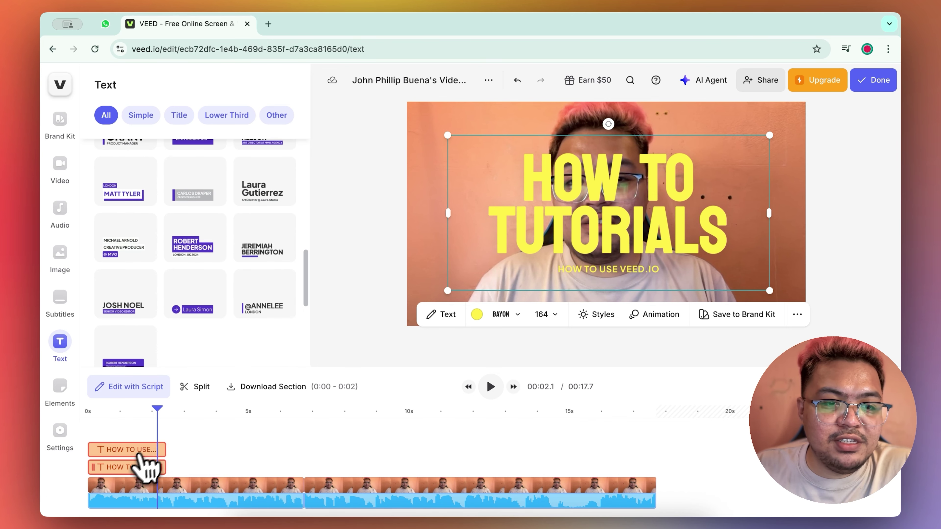
pyautogui.scroll(-8, 242, 328)
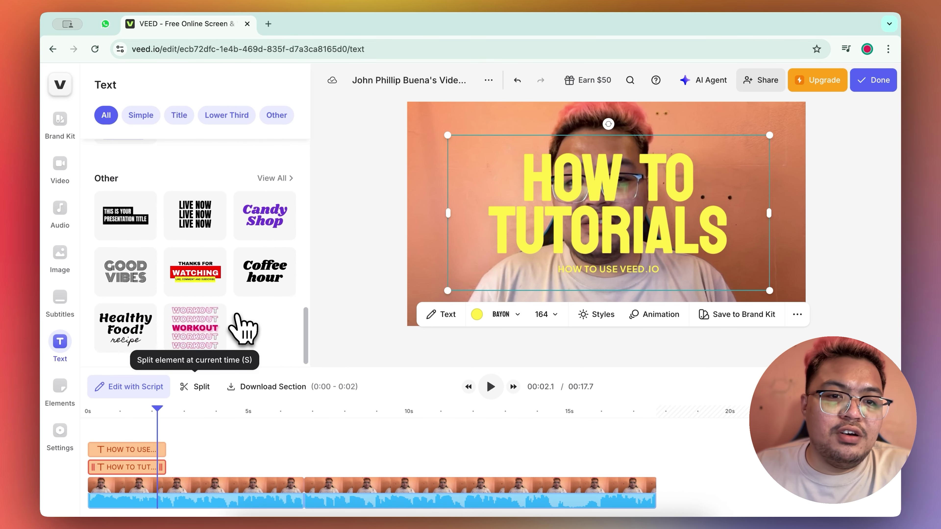
pyautogui.click(274, 179)
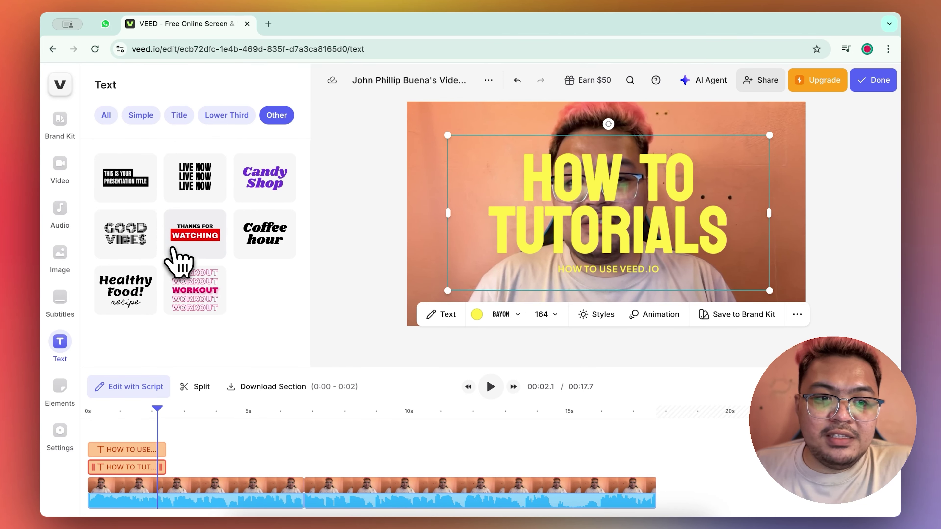
# Look through the stickers, animated stickers and shapes offered in the Elements library
pyautogui.click(59, 393)
pyautogui.scroll(-3, 155, 234)
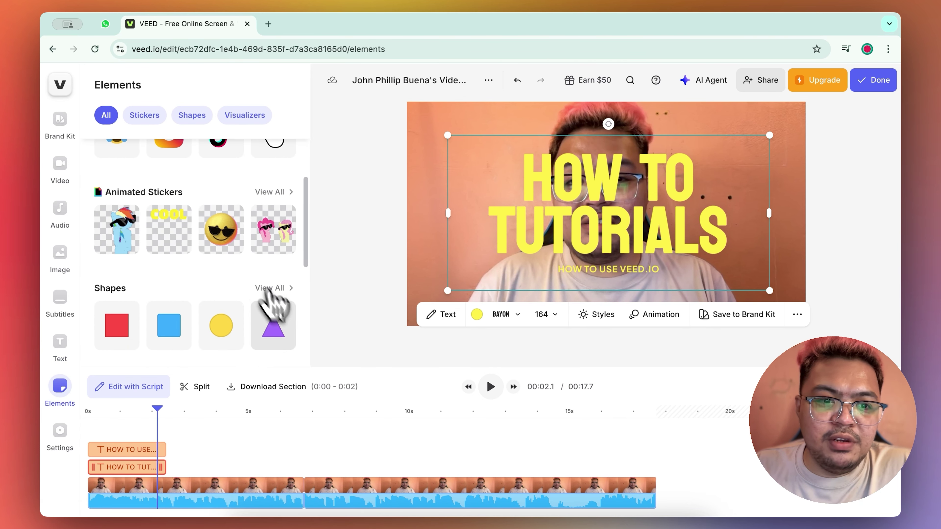
pyautogui.scroll(2, 221, 236)
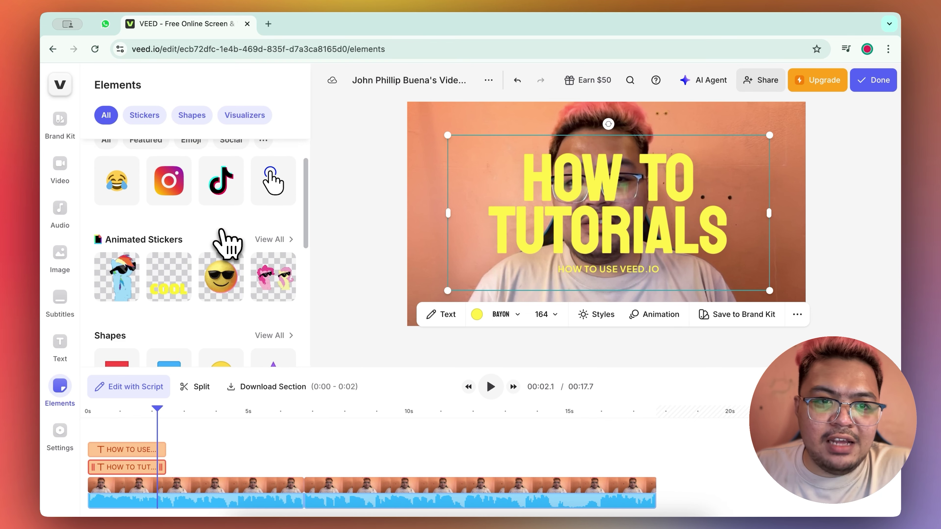
pyautogui.scroll(1, 228, 242)
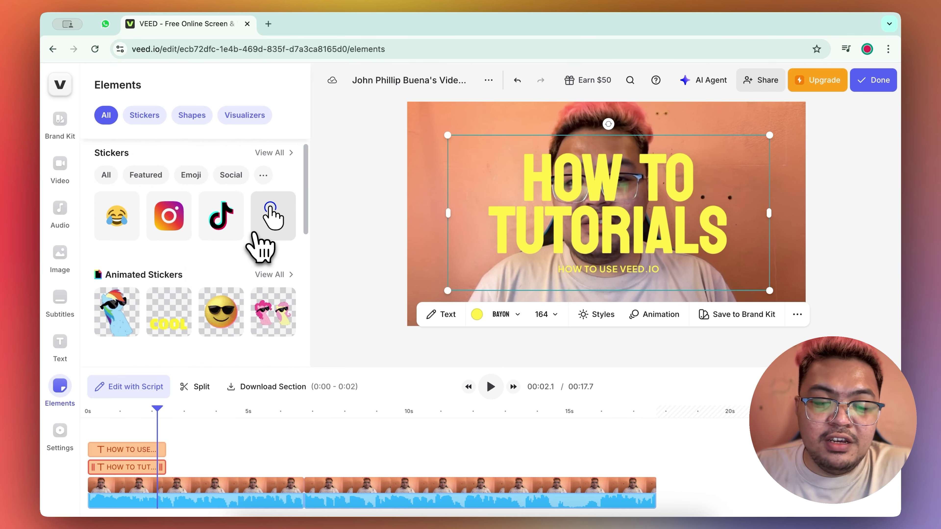
# Play the video onward in short stretches and pause it at about 6.5 seconds
pyautogui.press('space')
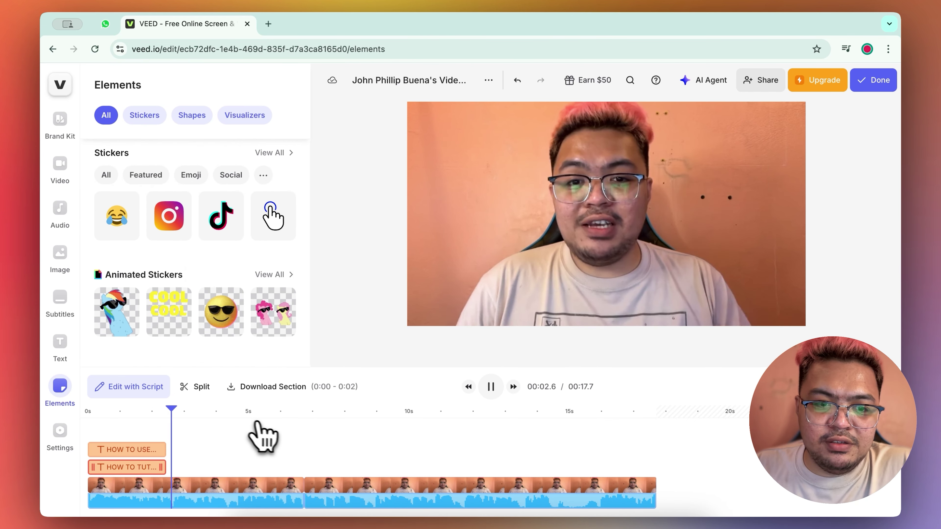
pyautogui.press('space')
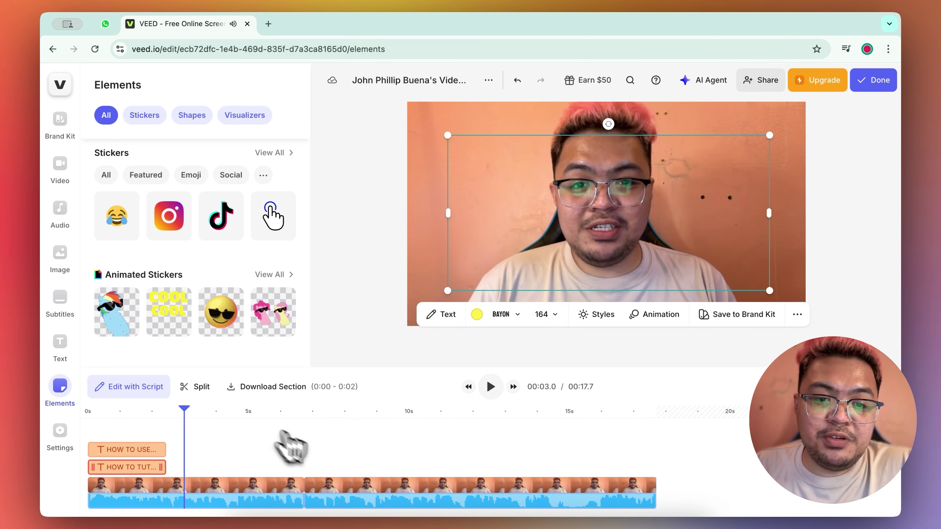
pyautogui.press('space')
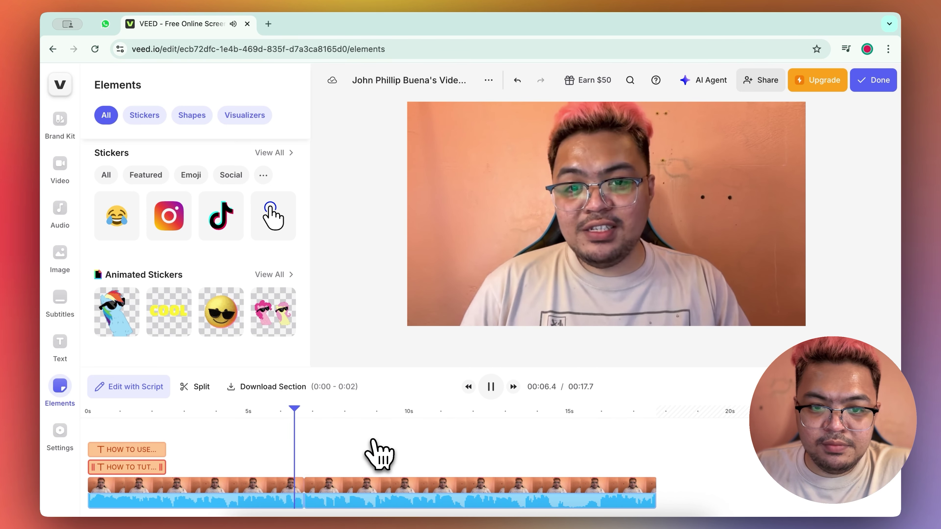
pyautogui.press('space')
# Add the white handwritten "New" animated sticker from the full GIPHY library at about 6.5 seconds
pyautogui.scroll(-10, 158, 271)
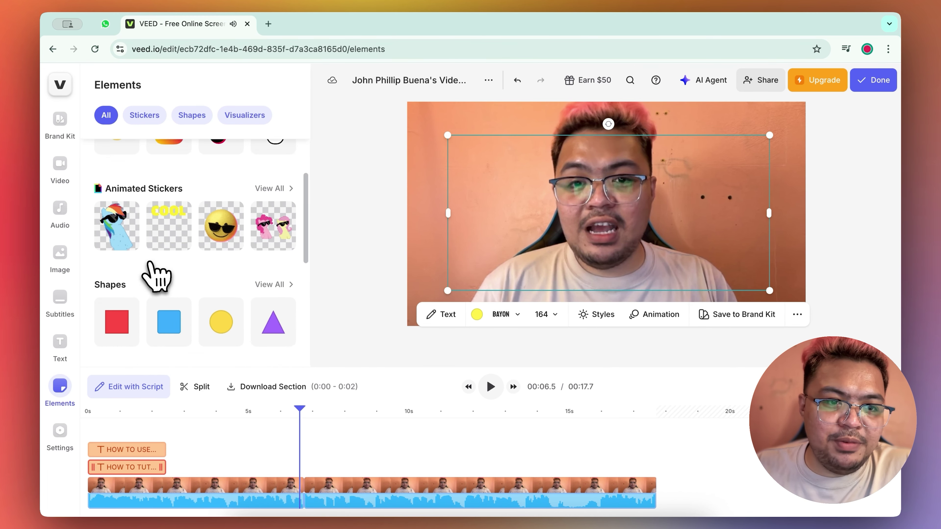
pyautogui.scroll(8, 157, 272)
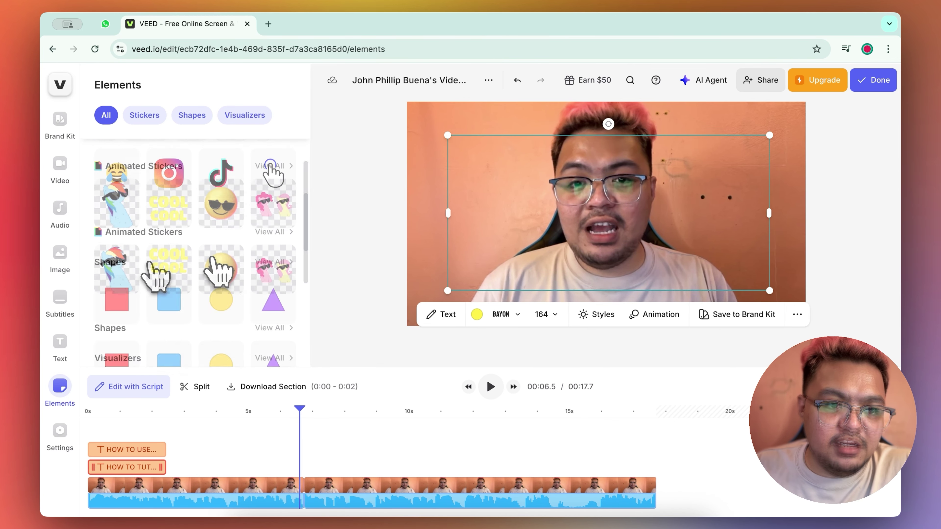
pyautogui.click(269, 233)
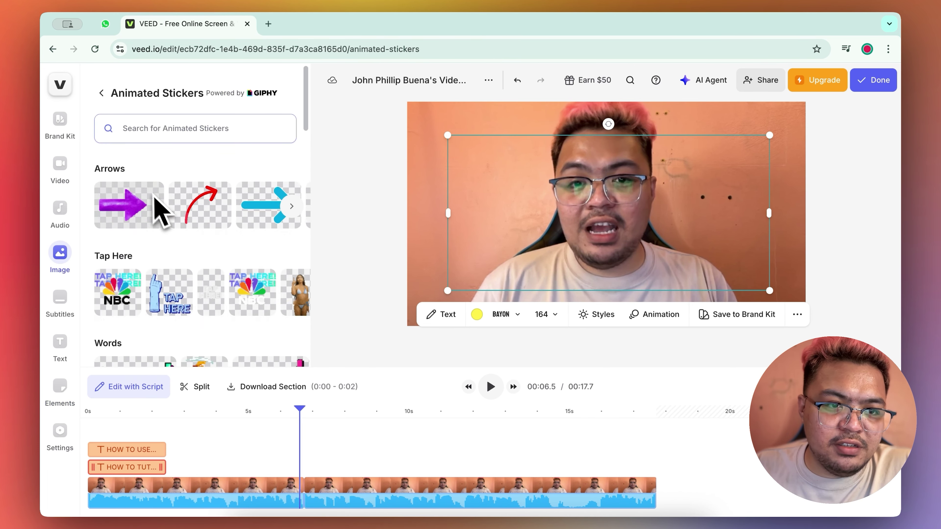
pyautogui.click(162, 204)
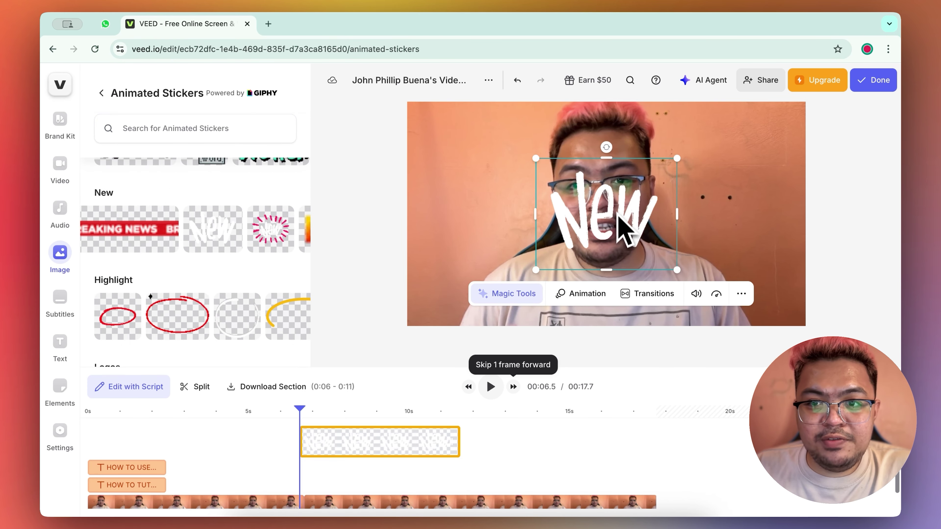
# Place the "New" sticker tilted clockwise at the frame's lower right and trim its clip to end at about 8 seconds
pyautogui.moveTo(627, 238); pyautogui.dragTo(732, 248)
pyautogui.moveTo(718, 177); pyautogui.dragTo(751, 186)
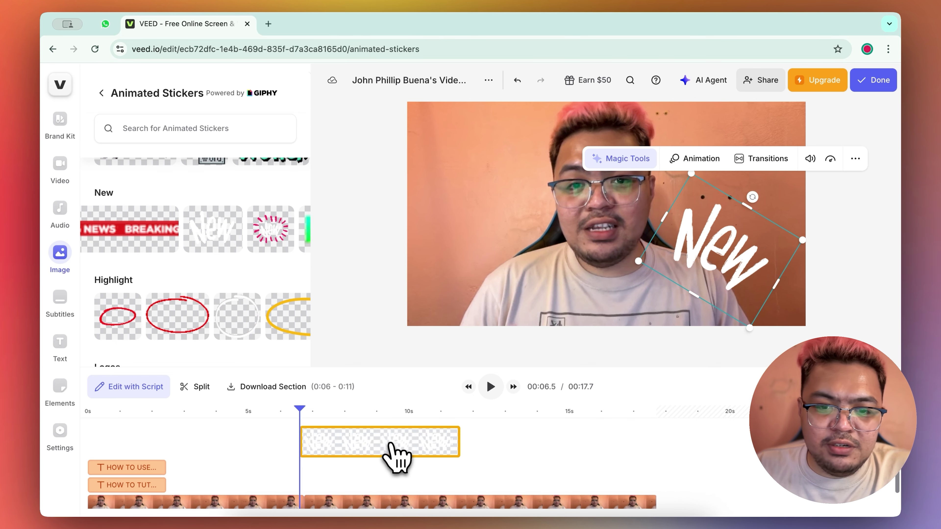
pyautogui.moveTo(460, 443); pyautogui.dragTo(350, 444)
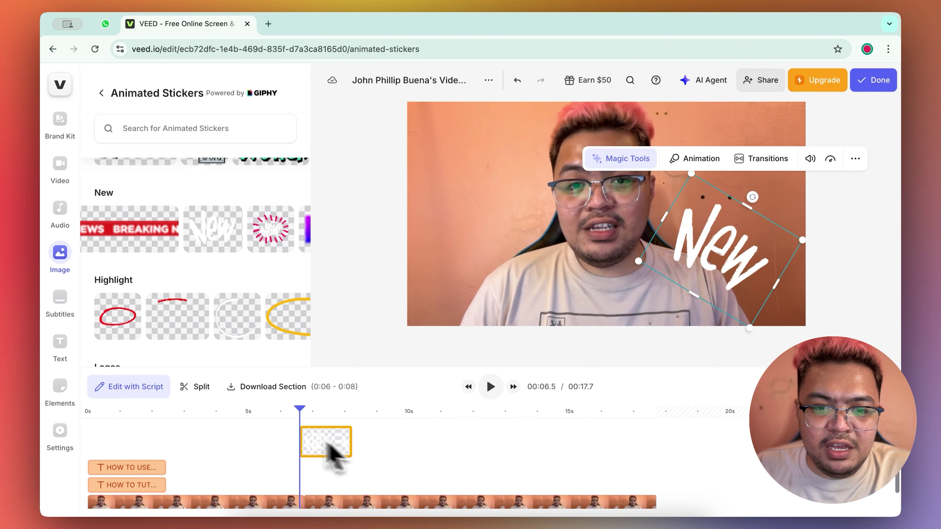
# Play the "New" sticker section from about 5.6 seconds and pause at about 8.3 seconds
pyautogui.click(268, 413)
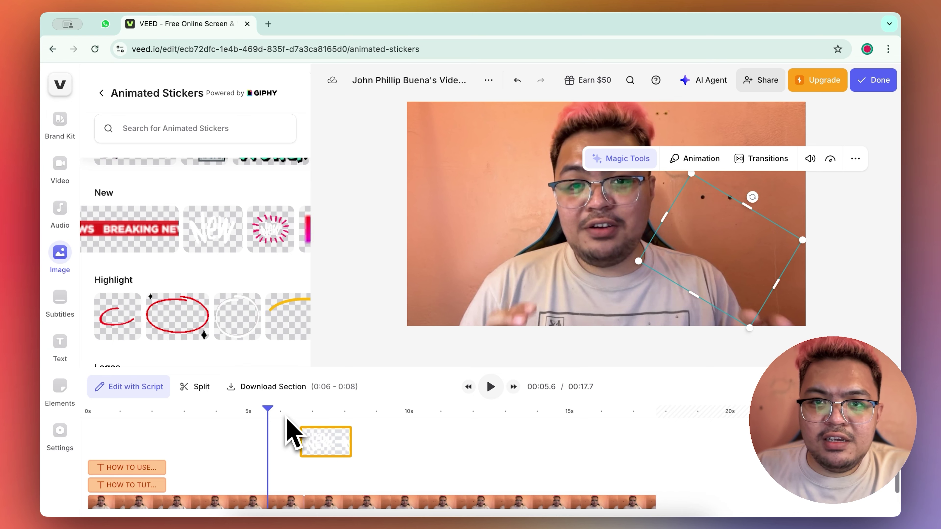
pyautogui.press('space')
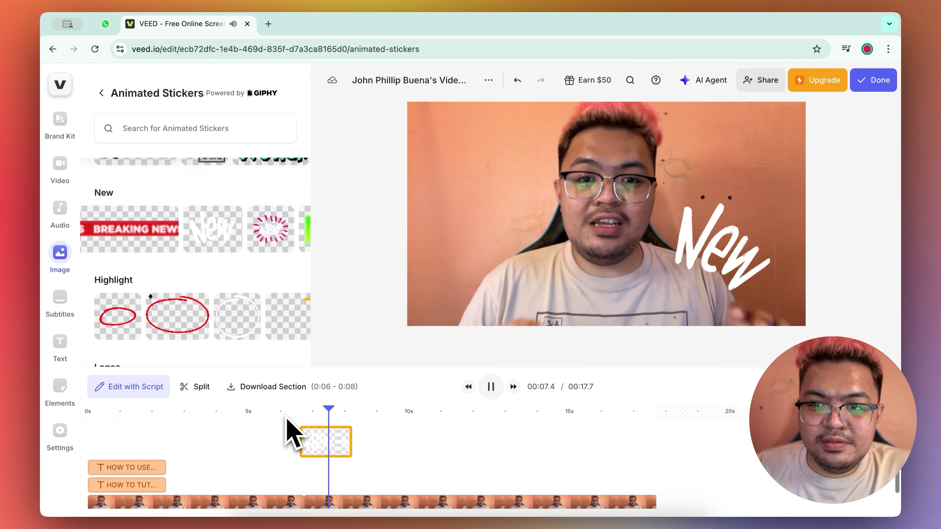
pyautogui.press('space')
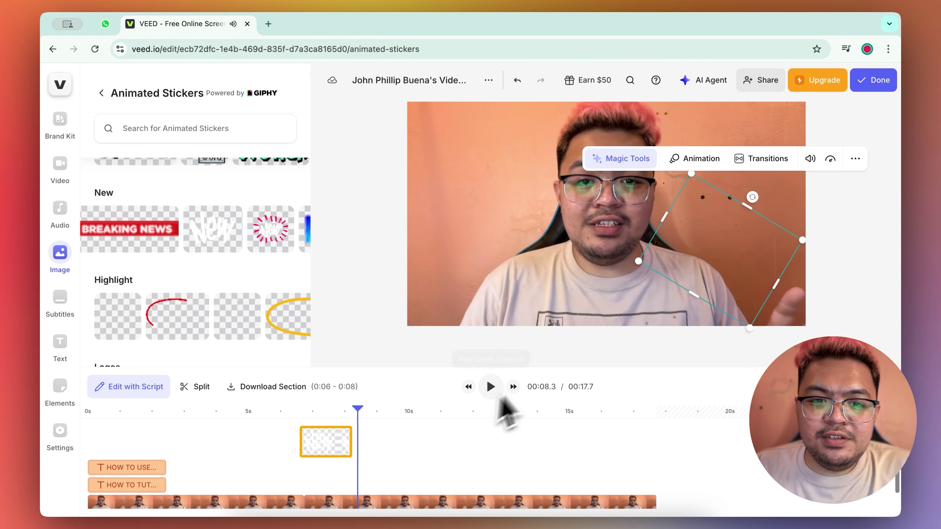
# Add the party-face emoji animated sticker at about 6.6 seconds and move it to the frame's upper left
pyautogui.click(301, 414)
pyautogui.scroll(-8, 239, 265)
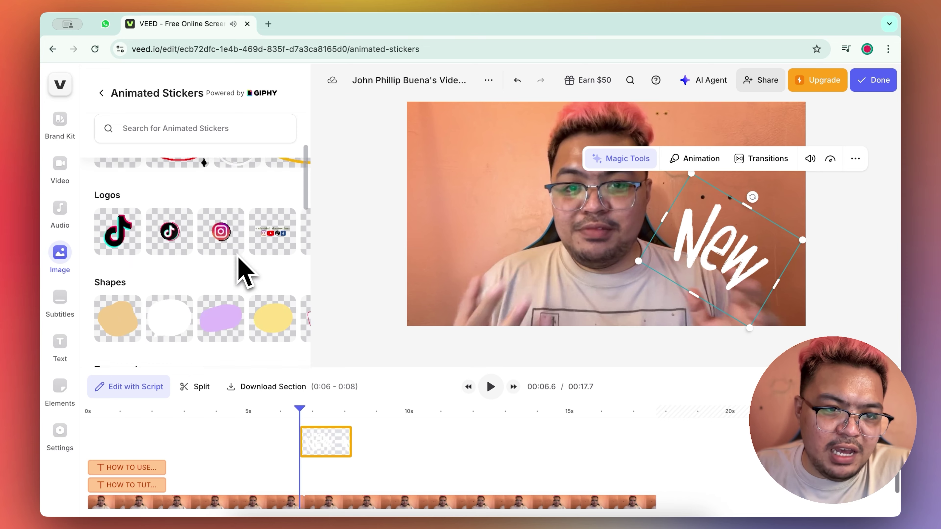
pyautogui.scroll(-7, 239, 259)
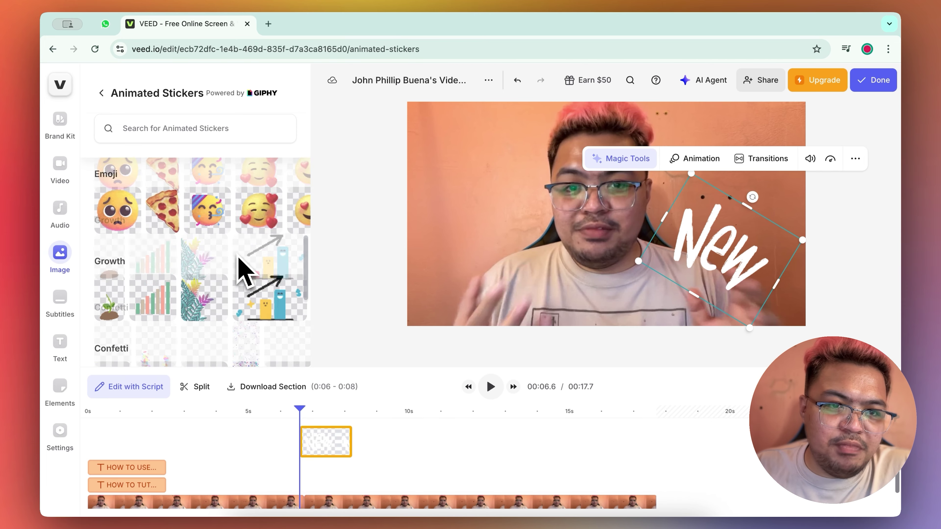
pyautogui.click(212, 229)
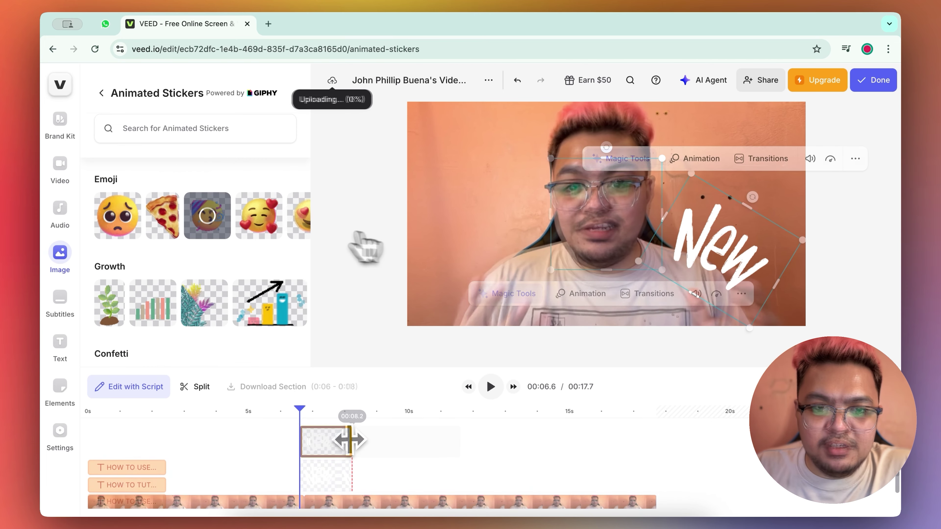
pyautogui.moveTo(631, 233); pyautogui.dragTo(500, 204)
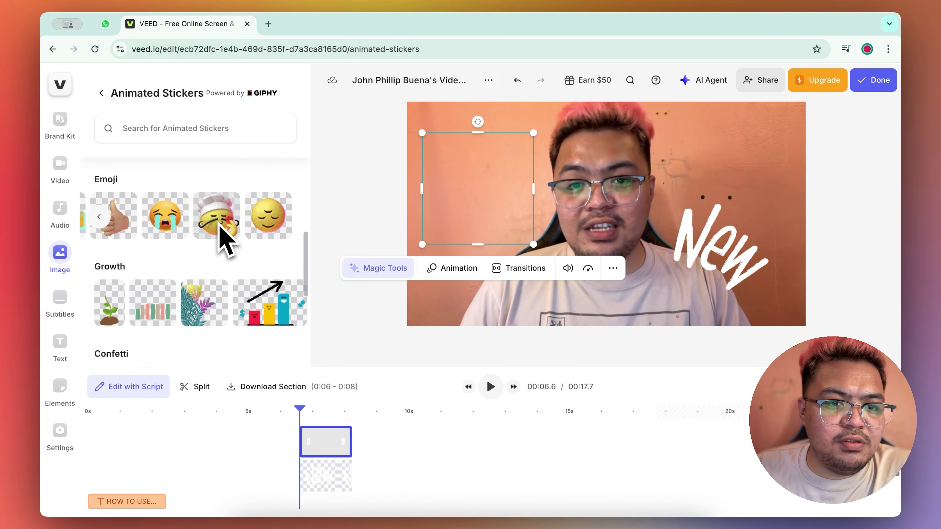
# Add the third Confetti animated sticker and adjust its clip to run from about 6 to 9 seconds
pyautogui.scroll(-3, 218, 227)
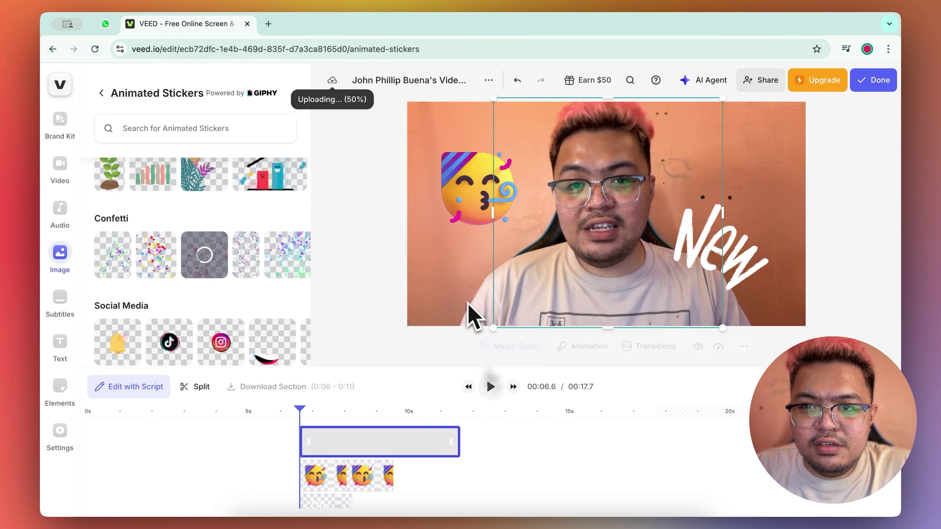
pyautogui.moveTo(411, 447); pyautogui.dragTo(388, 444)
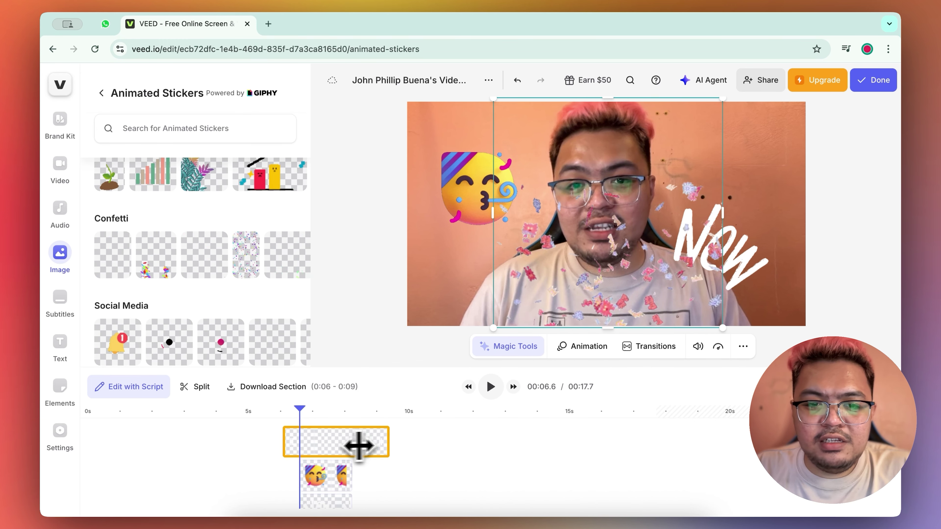
# Play the stickers from about 4.9 to 9.6 seconds and shorten the confetti clip to end just before 9 seconds
pyautogui.click(248, 416)
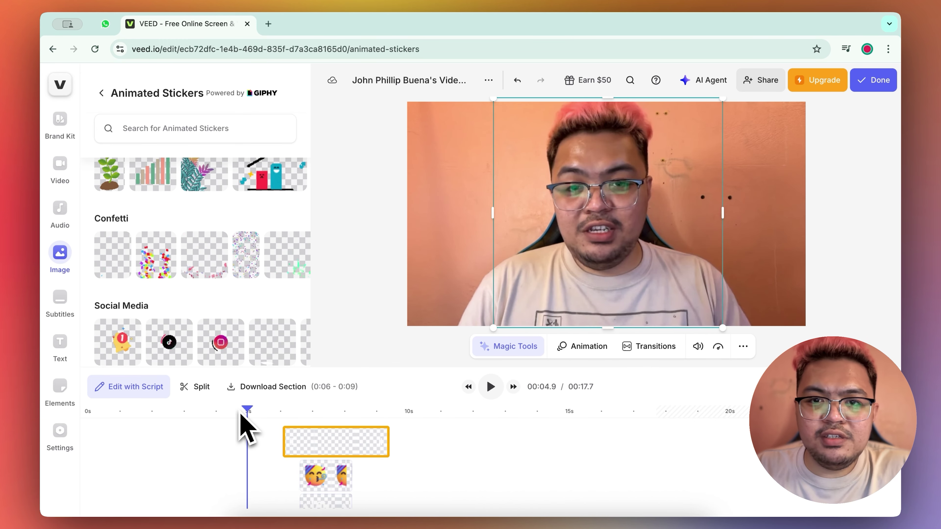
pyautogui.press('space')
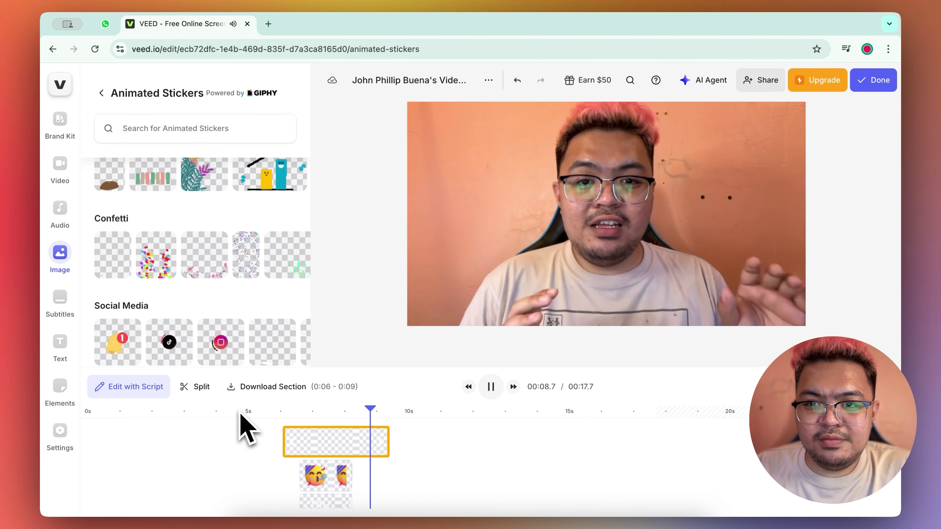
pyautogui.press('space')
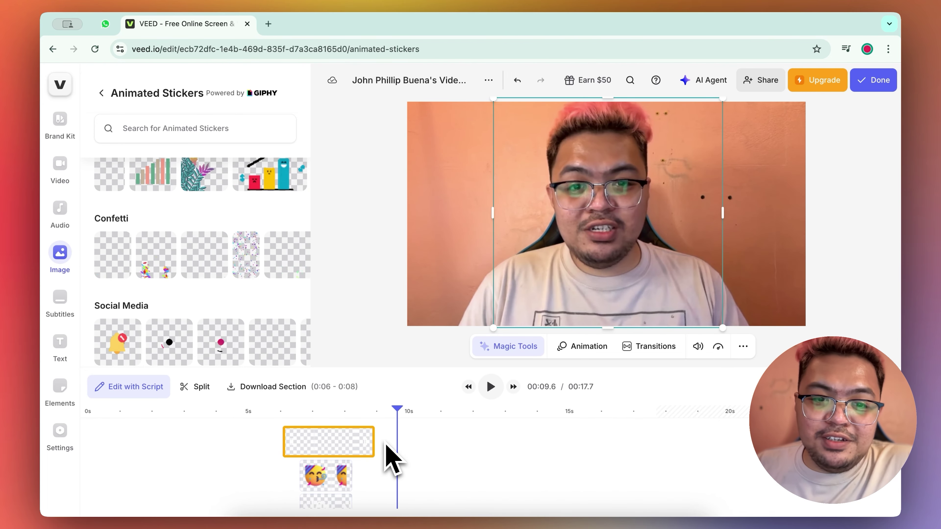
# Check the sticker tracks on the timeline and replay their section, pausing at about 9.1 seconds
pyautogui.scroll(-5, 447, 479)
pyautogui.scroll(4, 461, 483)
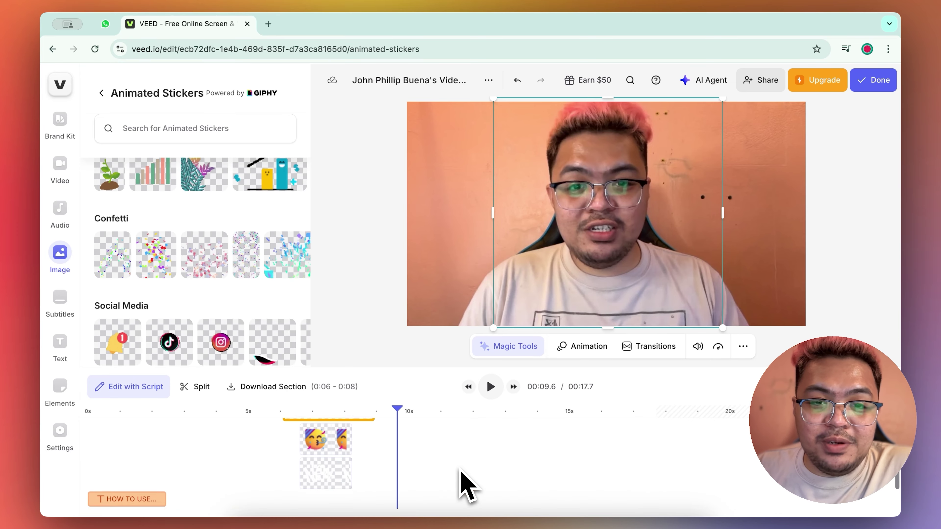
pyautogui.click(270, 426)
pyautogui.press('space')
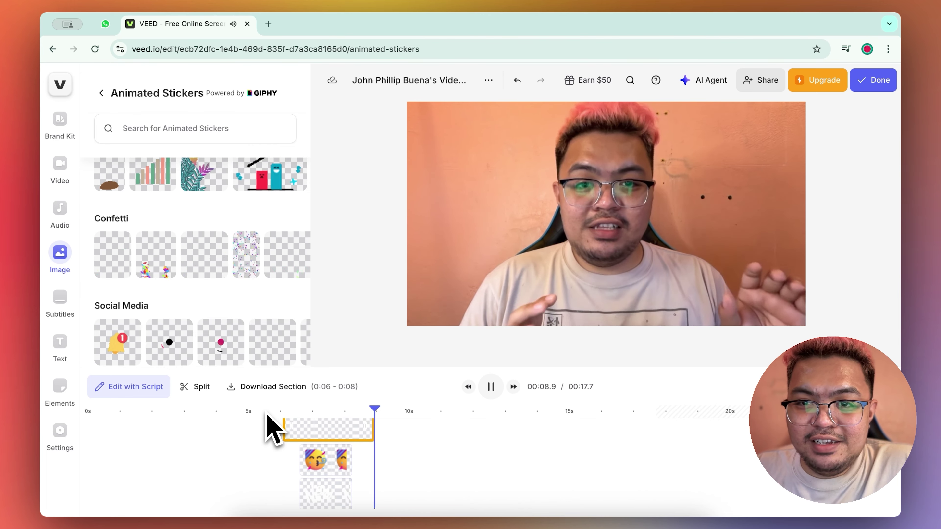
pyautogui.press('space')
# Apply the Fade entrance animation to the first camera video clip
pyautogui.click(58, 166)
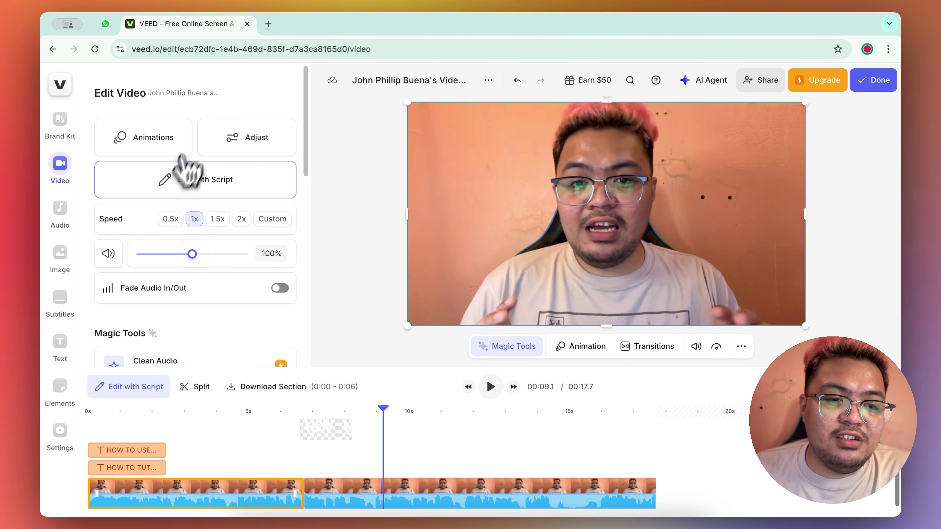
pyautogui.scroll(-2, 195, 211)
pyautogui.scroll(2, 195, 210)
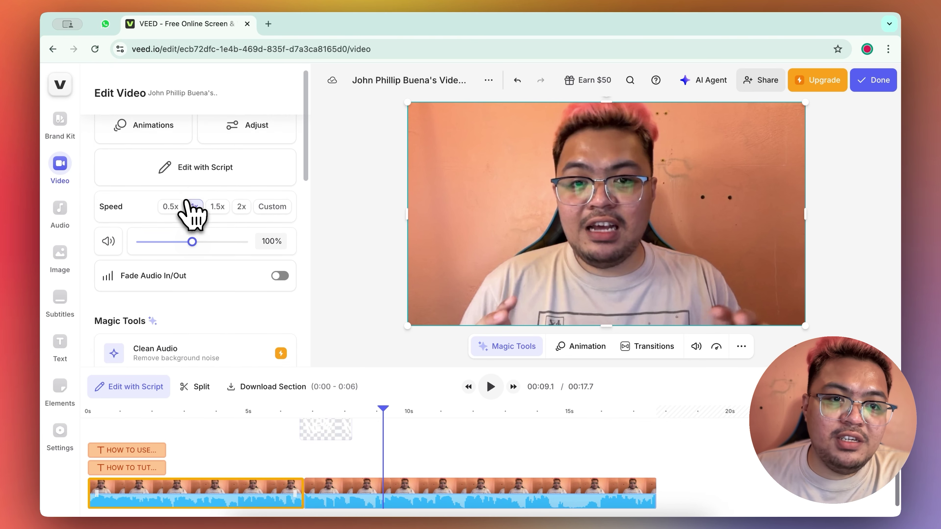
pyautogui.click(148, 141)
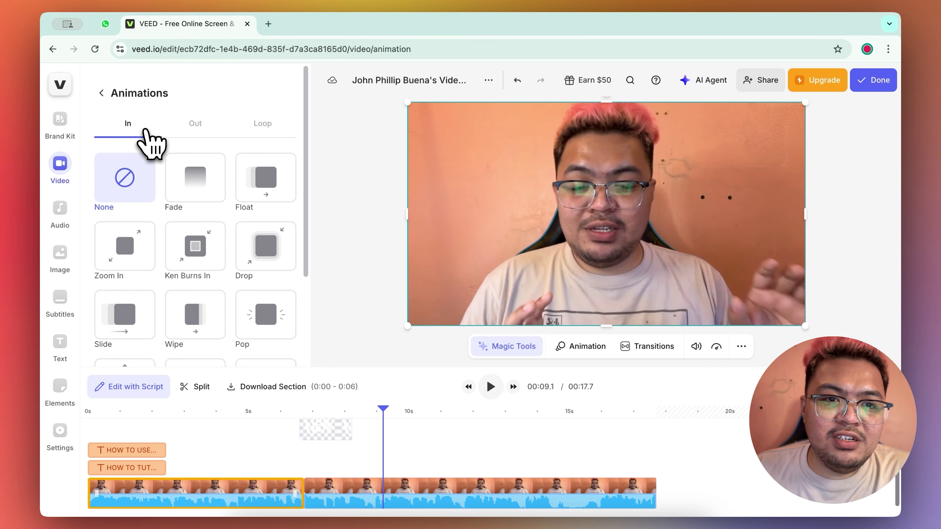
pyautogui.scroll(-5, 229, 196)
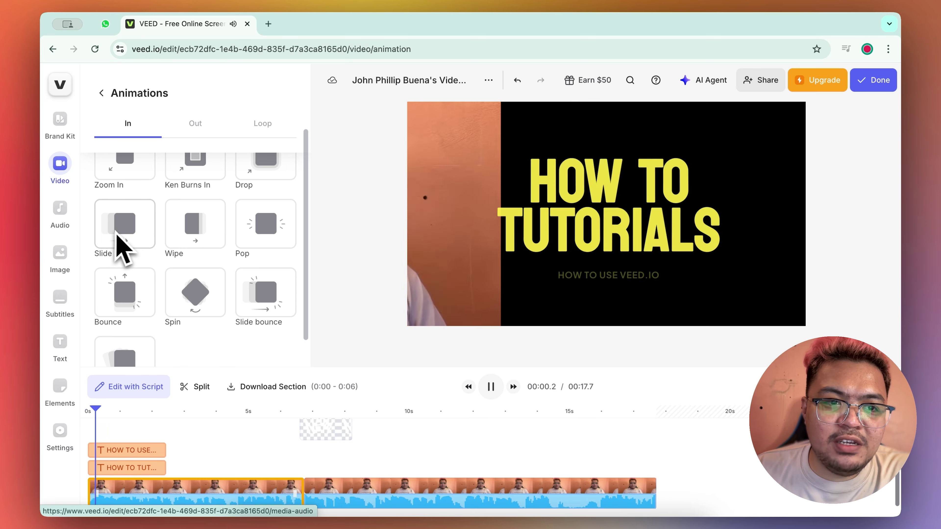
pyautogui.scroll(5, 264, 256)
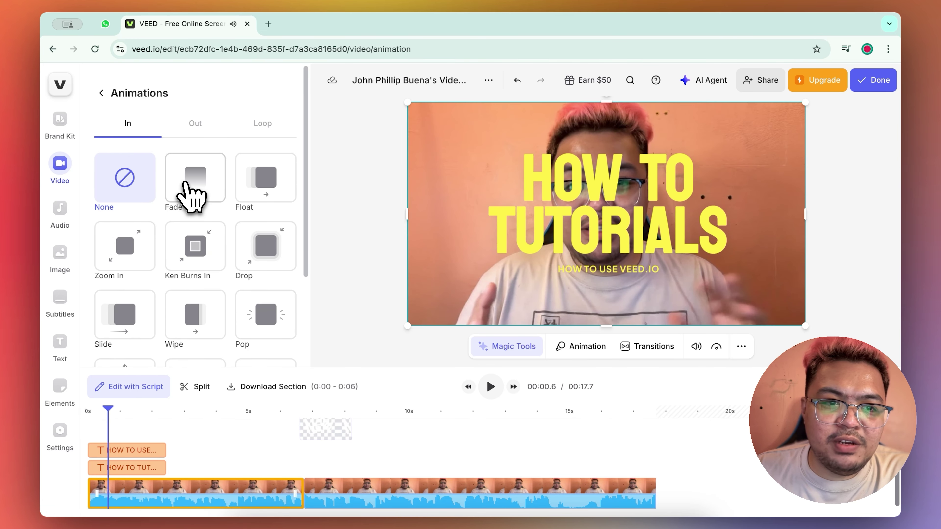
pyautogui.click(190, 193)
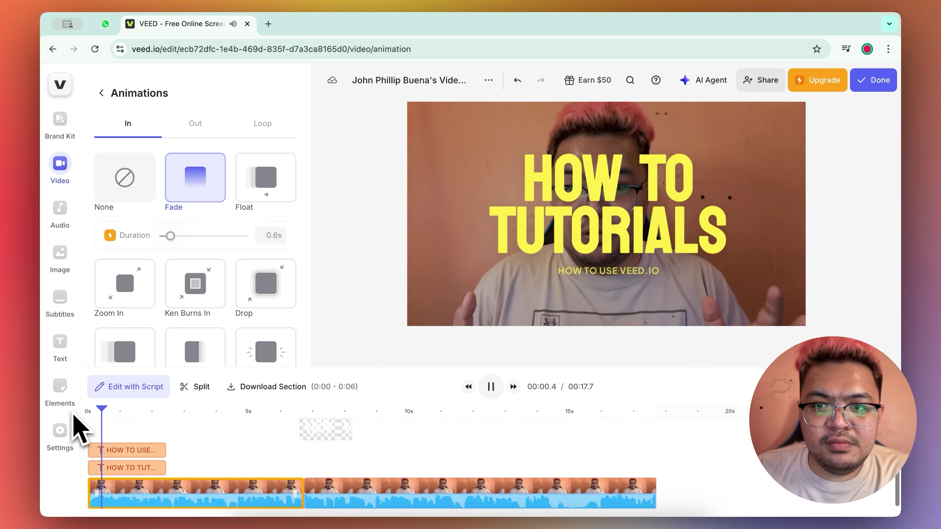
# Apply the Fade entrance animation to the confetti sticker clip
pyautogui.click(335, 434)
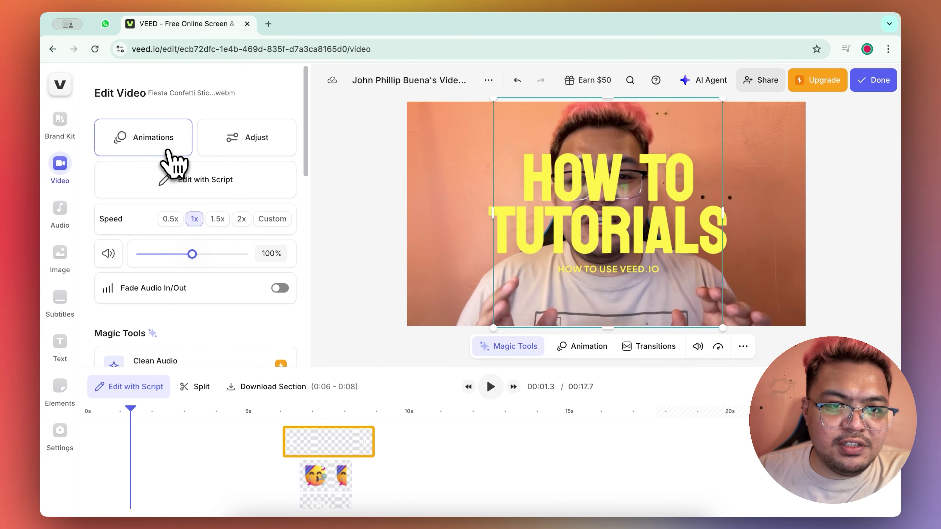
pyautogui.click(169, 147)
pyautogui.click(193, 196)
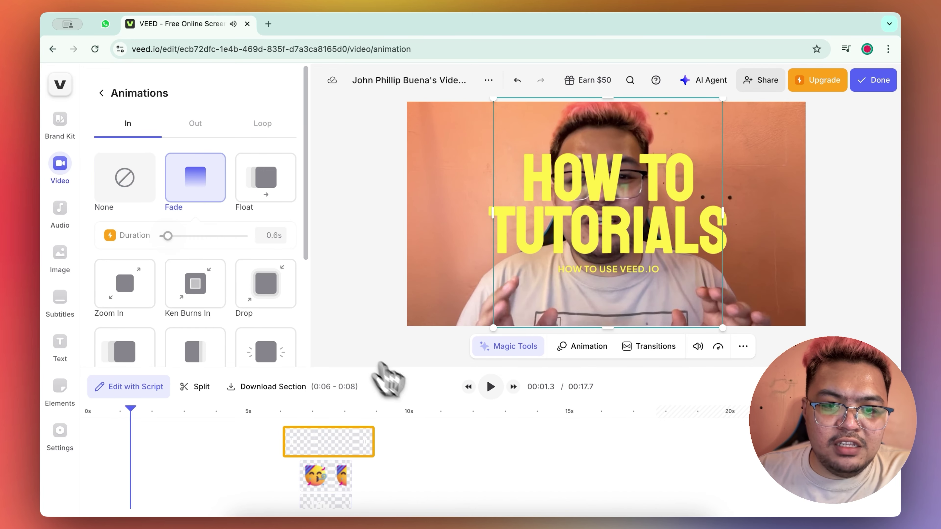
# Apply the Drop exit animation to the party-face emoji sticker clip
pyautogui.click(314, 476)
pyautogui.click(150, 139)
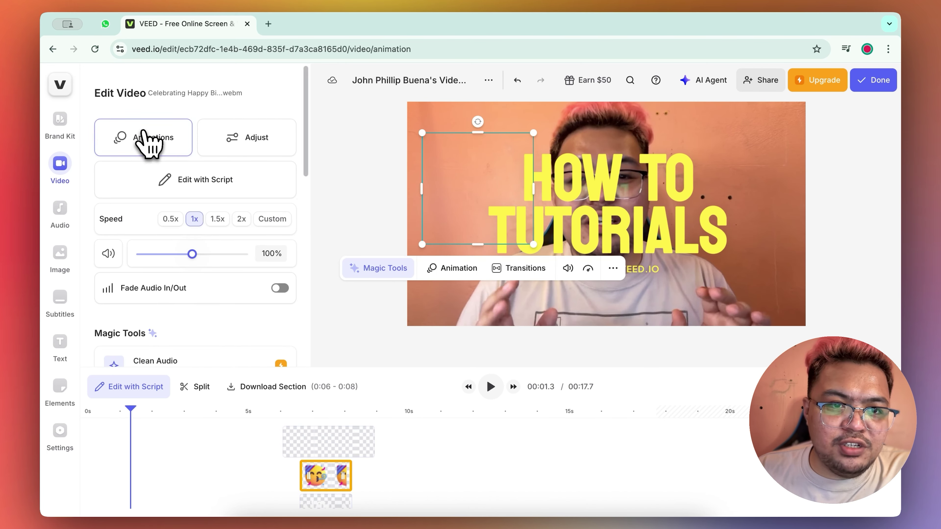
pyautogui.click(200, 126)
pyautogui.click(273, 256)
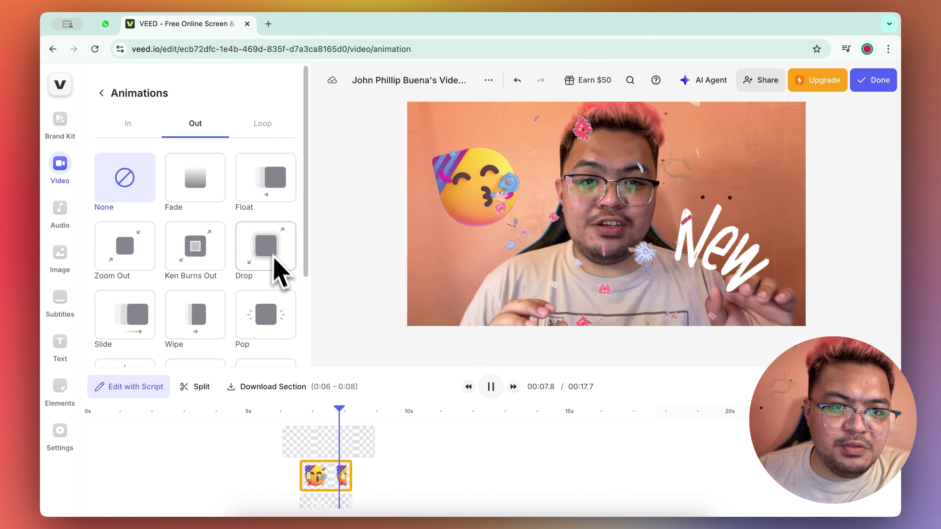
# Play the video from the start to about 8.8 seconds and return the playhead to about 6.4 seconds
pyautogui.click(339, 502)
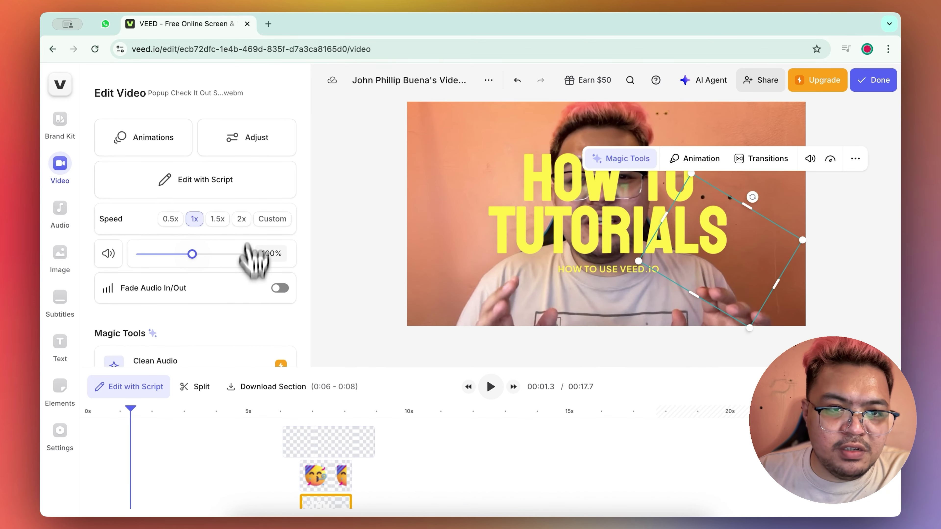
pyautogui.scroll(-4, 529, 465)
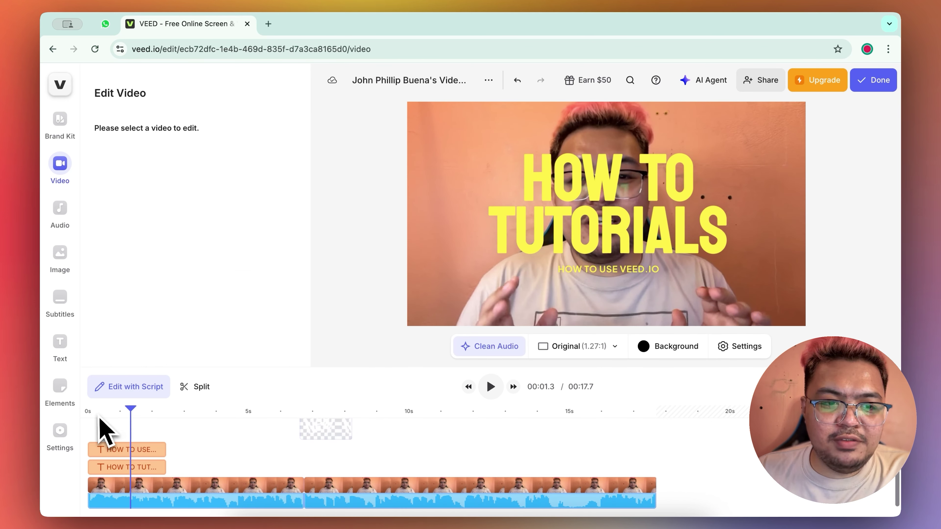
pyautogui.click(80, 419)
pyautogui.press('space')
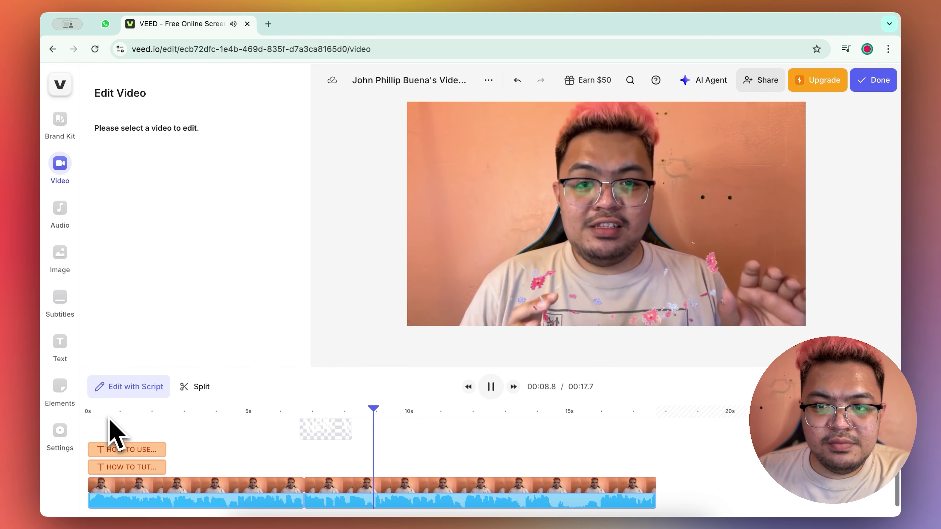
pyautogui.click(295, 411)
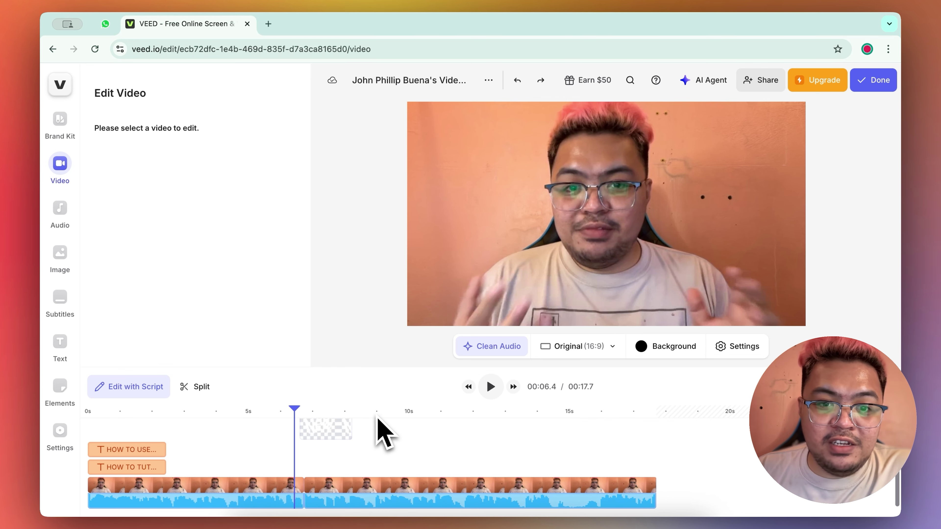
# Split the camera video at about 9.2 seconds, apply the Spin entrance animation to the last clip and play it back
pyautogui.press('s')
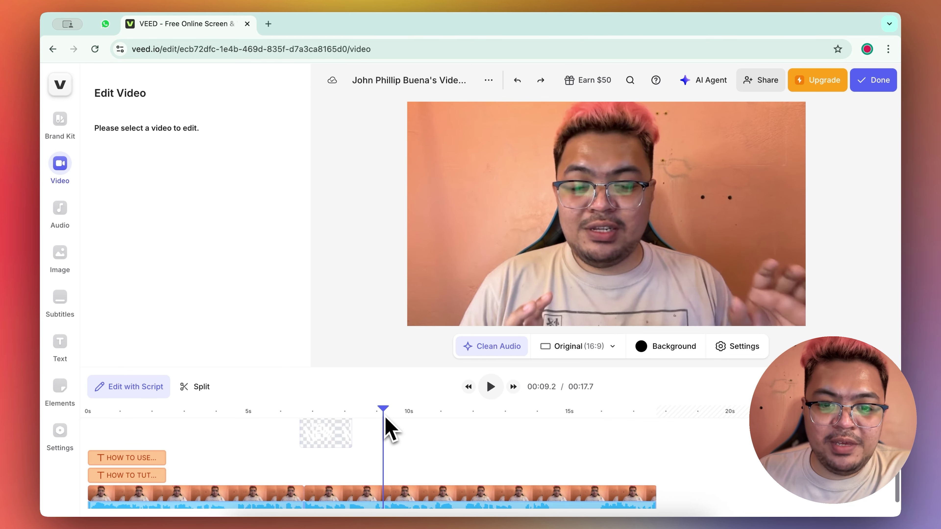
pyautogui.click(168, 150)
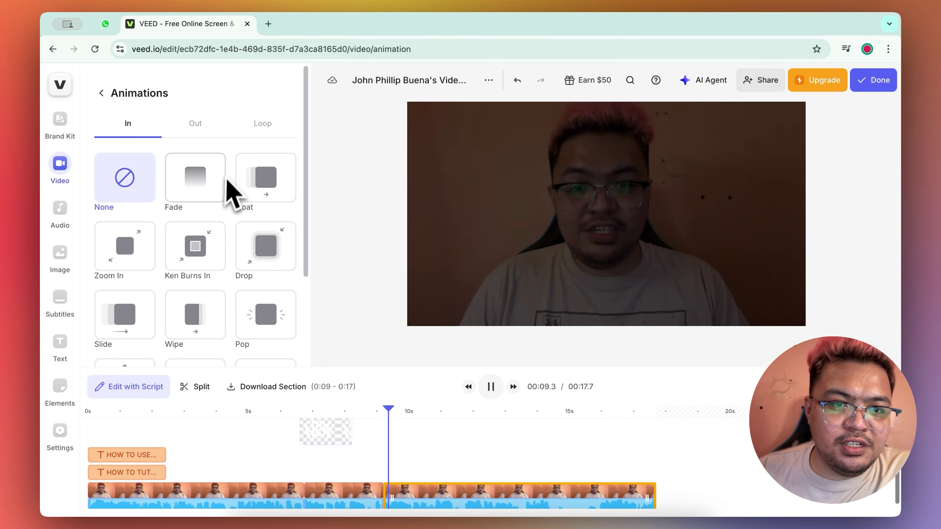
pyautogui.scroll(-3, 222, 237)
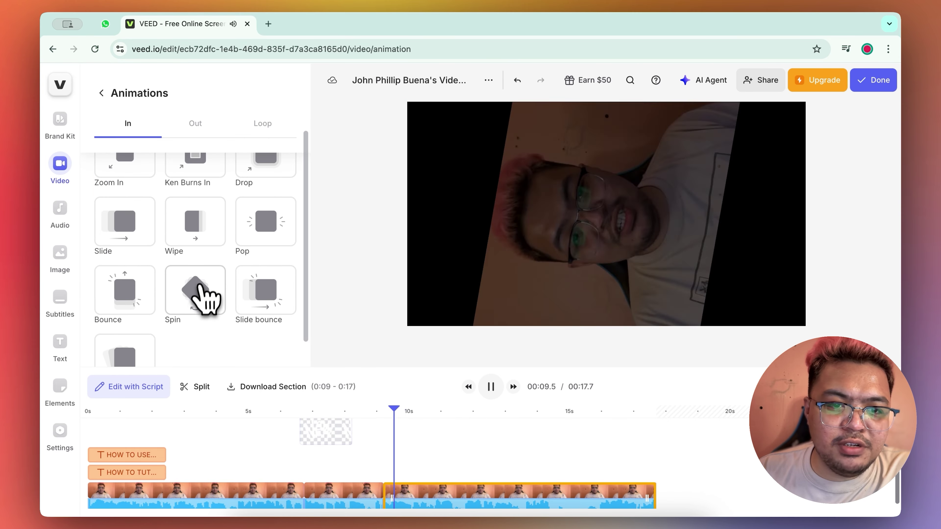
pyautogui.click(203, 299)
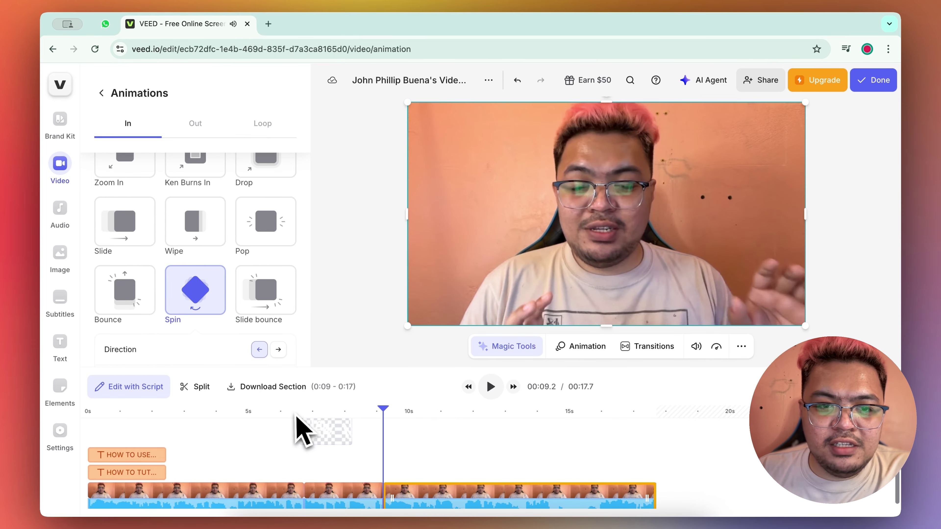
pyautogui.press('space')
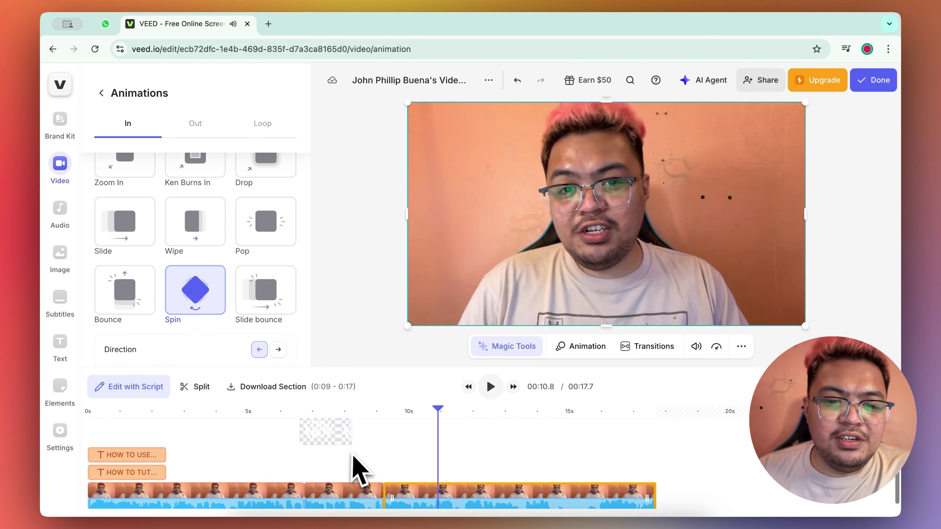
pyautogui.click(378, 418)
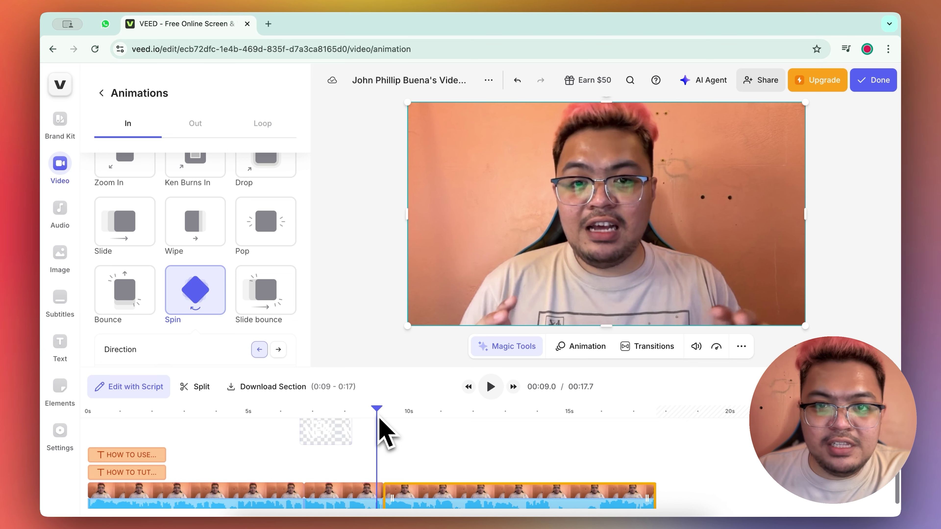
# Apply the Pop exit animation to the middle camera video clip
pyautogui.click(333, 502)
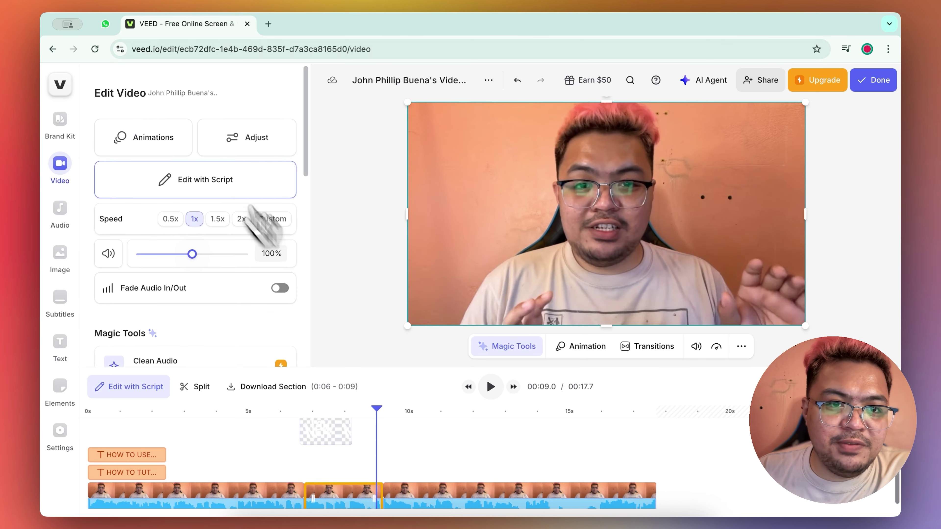
pyautogui.click(142, 136)
pyautogui.click(193, 128)
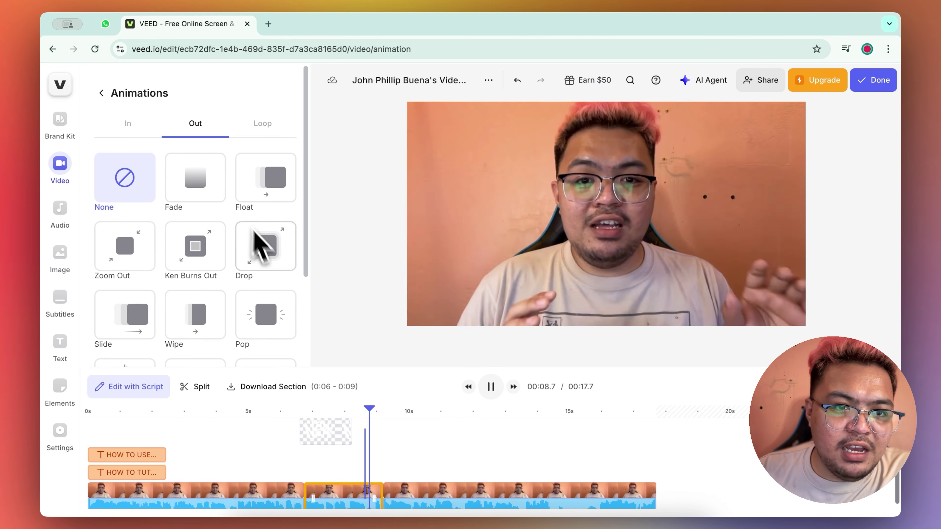
pyautogui.scroll(-1, 280, 263)
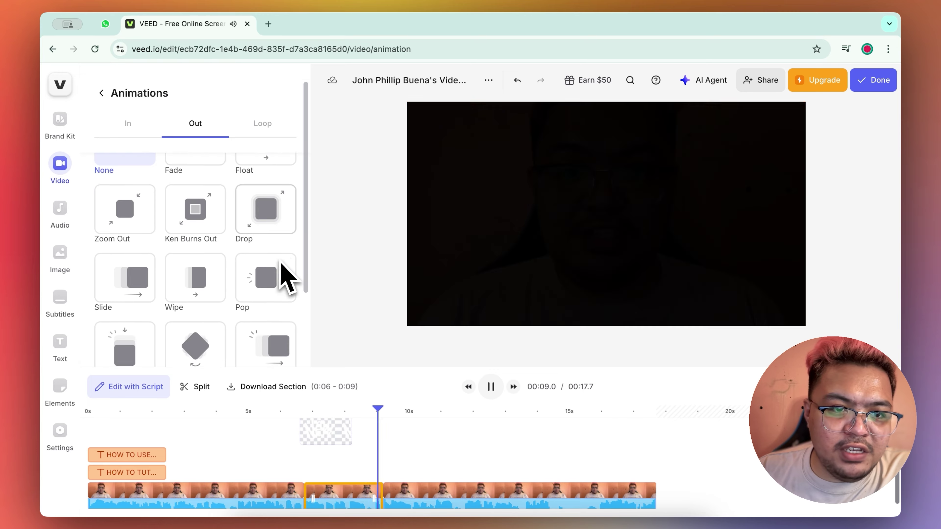
pyautogui.scroll(-1, 259, 252)
pyautogui.click(265, 265)
# Play the change from the middle to the last camera clip, from about 8.5 to 10.3 seconds
pyautogui.click(361, 413)
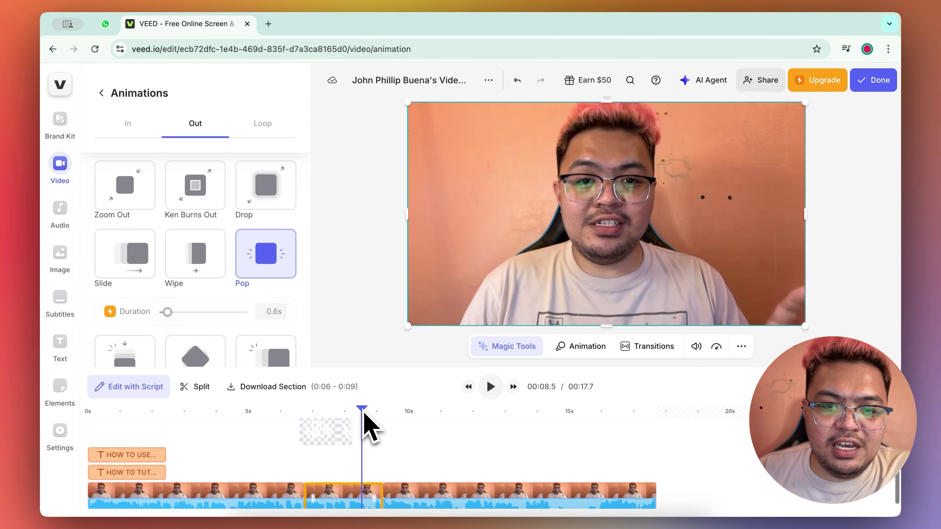
pyautogui.press('space')
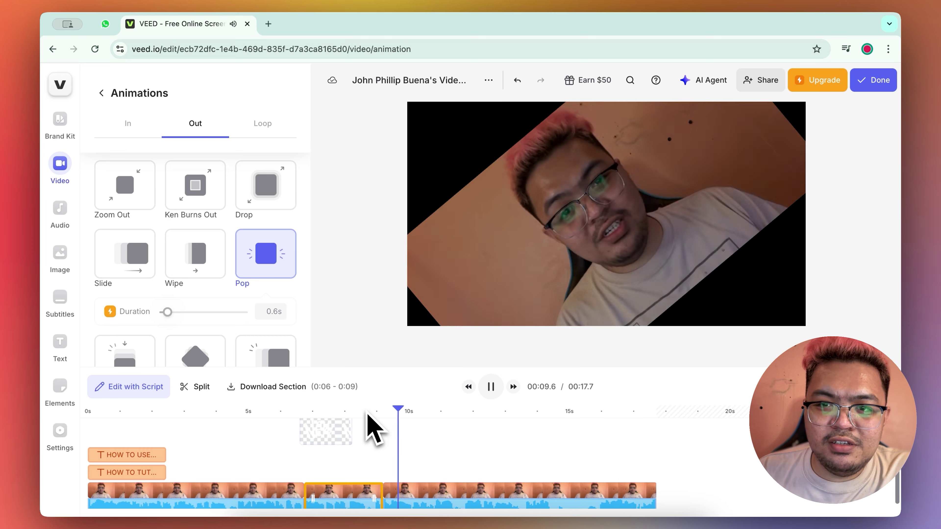
pyautogui.press('space')
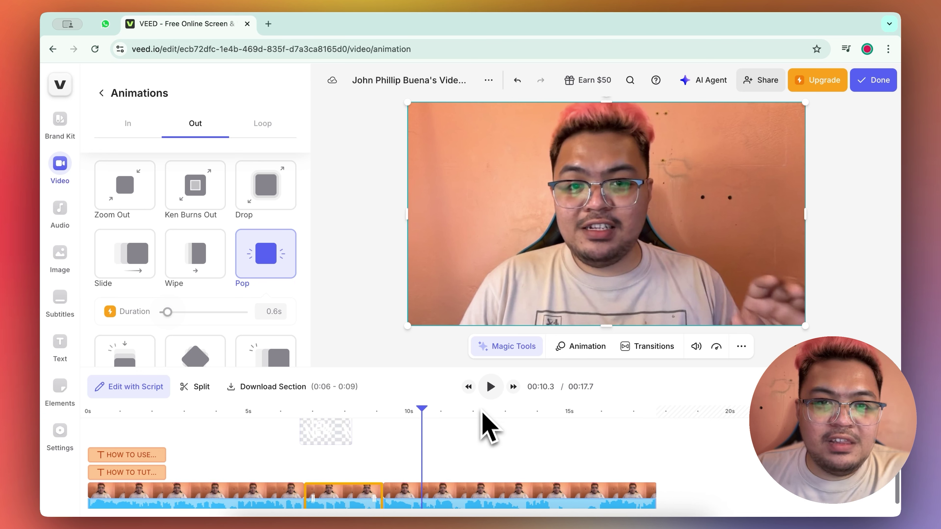
# Add the stock music track Lofi Background Vlog Hip Hop to the timeline and move it to start at 0 seconds
pyautogui.click(61, 124)
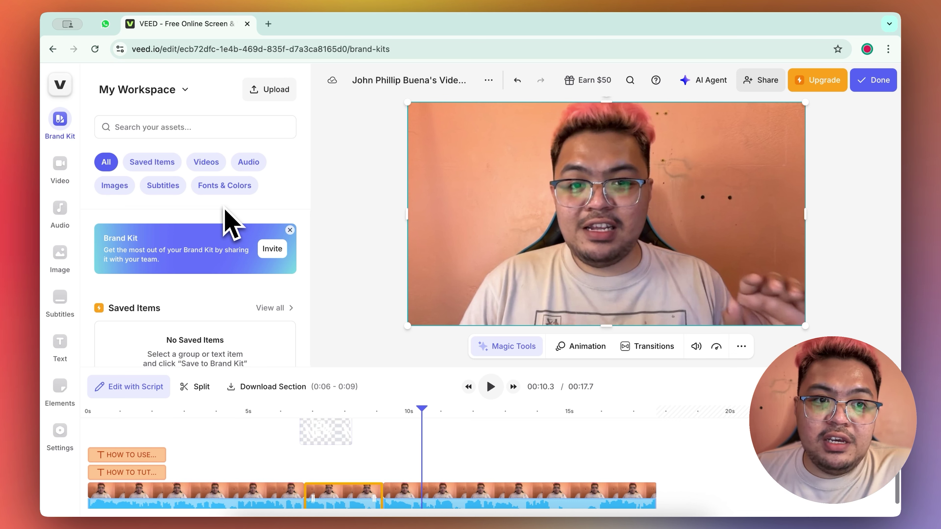
pyautogui.click(60, 209)
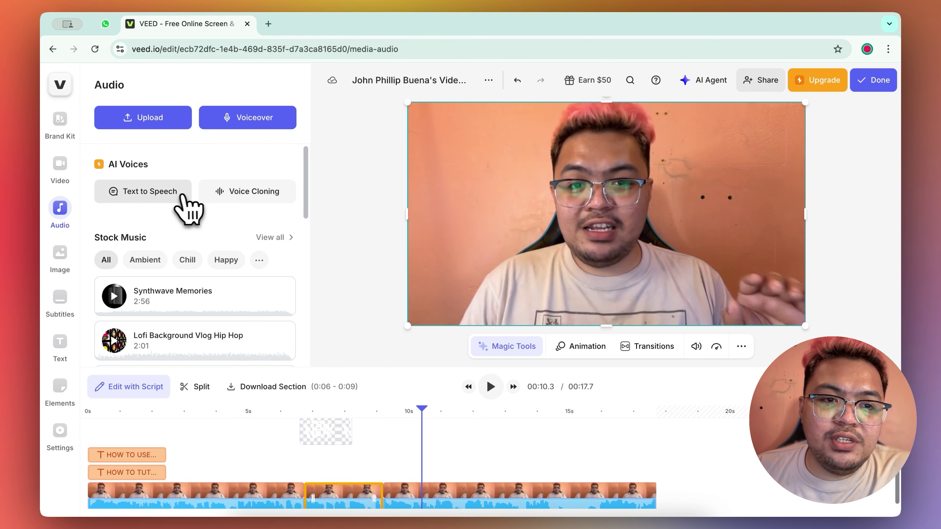
pyautogui.scroll(-2, 237, 252)
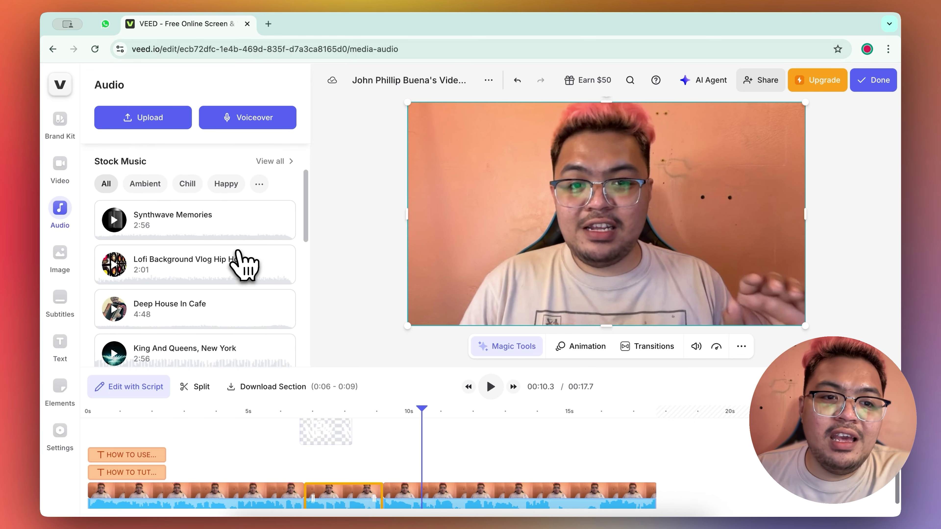
pyautogui.scroll(-1, 237, 253)
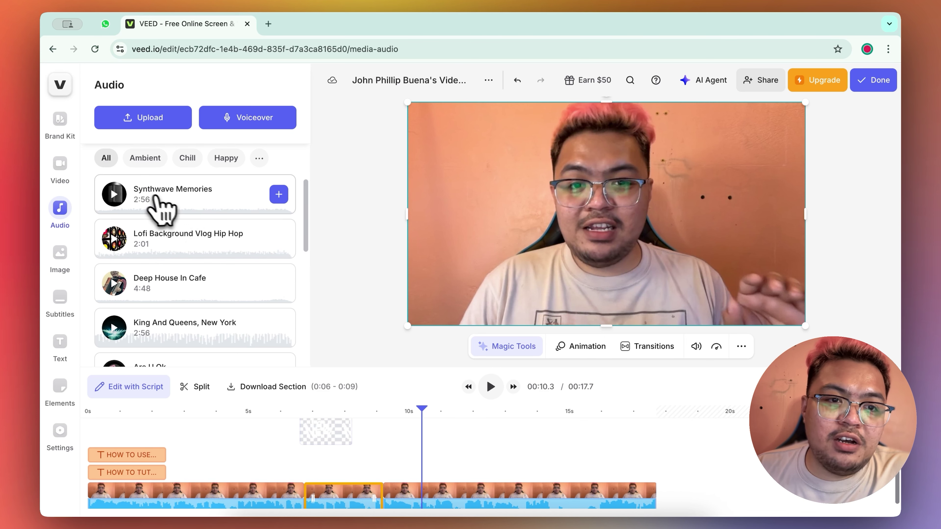
pyautogui.scroll(2, 159, 207)
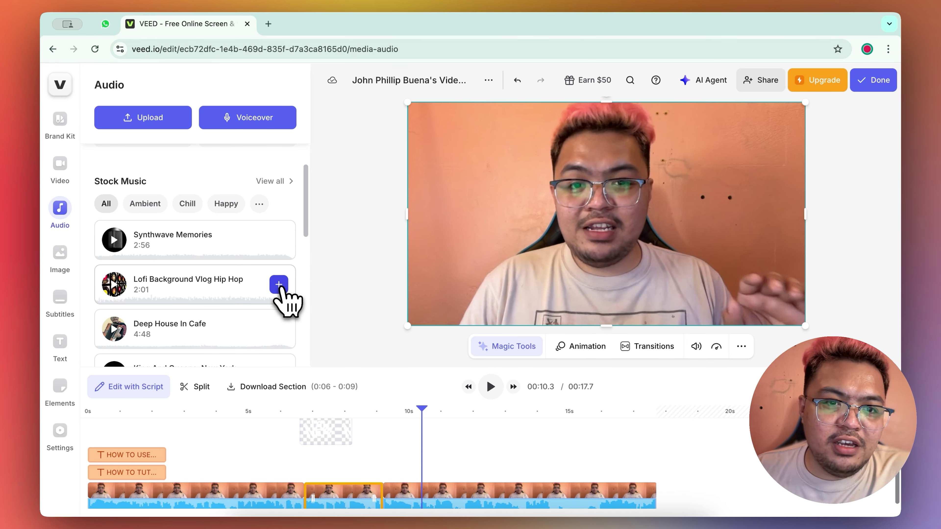
pyautogui.click(279, 286)
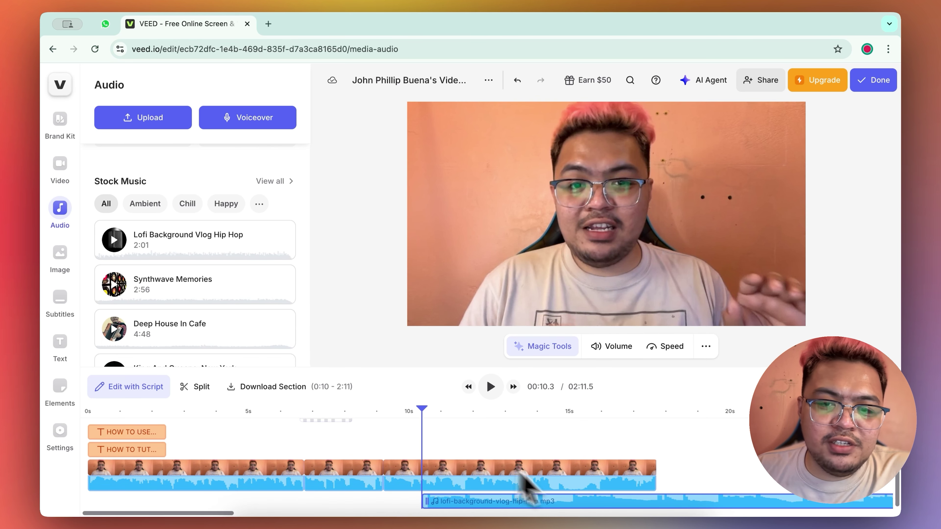
pyautogui.moveTo(652, 509); pyautogui.dragTo(308, 508)
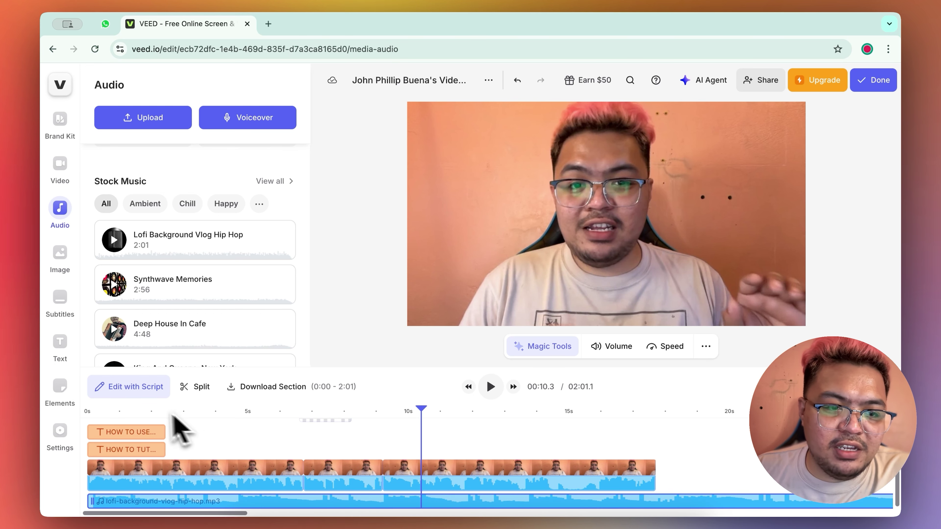
# Play the video with the background music from the start to about 3.9 seconds
pyautogui.moveTo(111, 423); pyautogui.dragTo(79, 415)
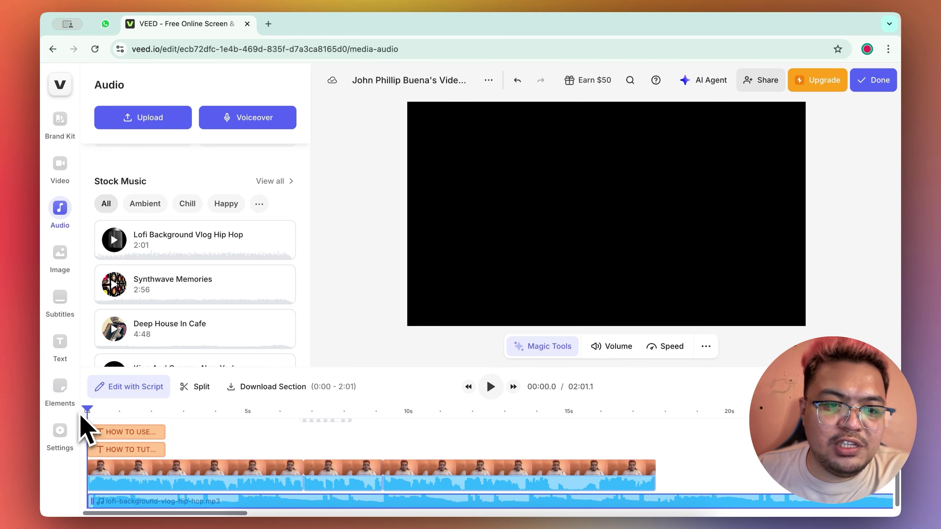
pyautogui.press('space')
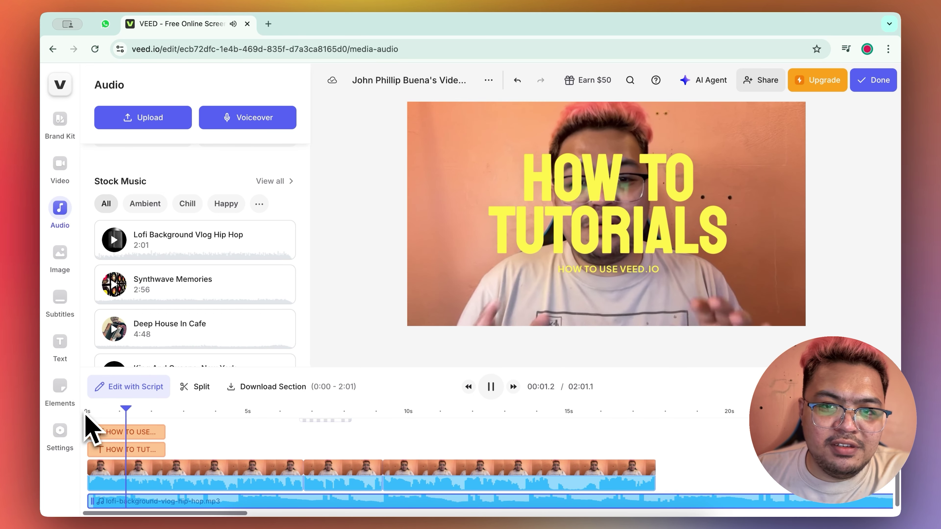
pyautogui.press('space')
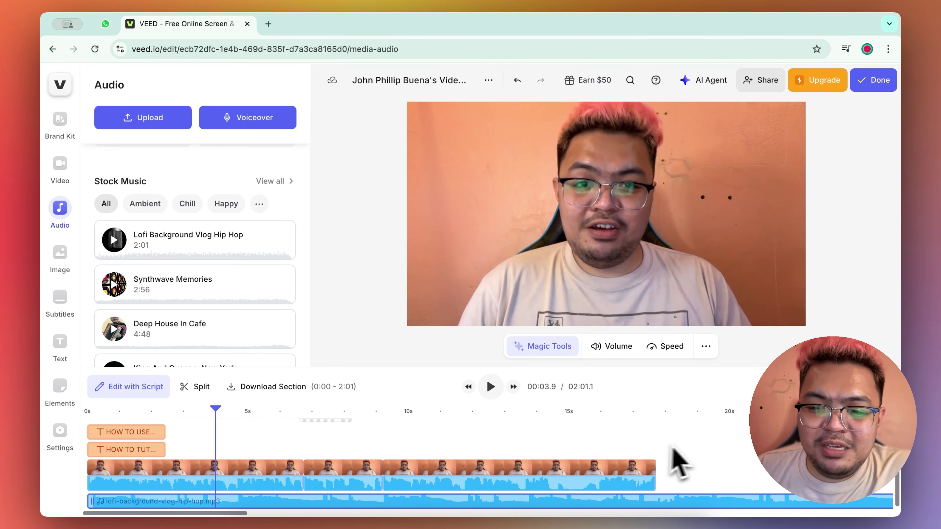
# Split the music track at the end of the camera video, about 17.7 seconds, and delete the excess part
pyautogui.moveTo(645, 421); pyautogui.dragTo(658, 417)
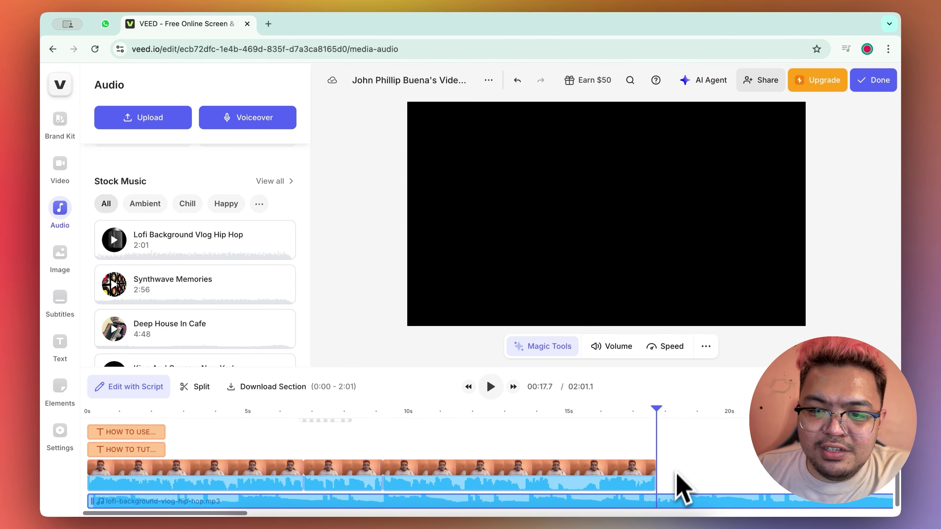
pyautogui.click(672, 504)
pyautogui.press('s')
pyautogui.press('Delete')
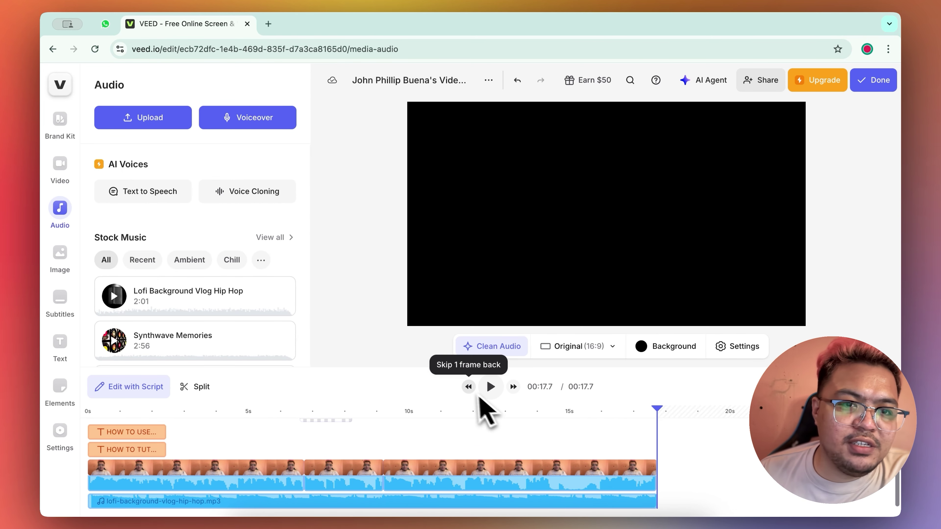
# Enable Fade In/Out on the music clip with a 1-second fade in and a 5-second fade out
pyautogui.click(530, 503)
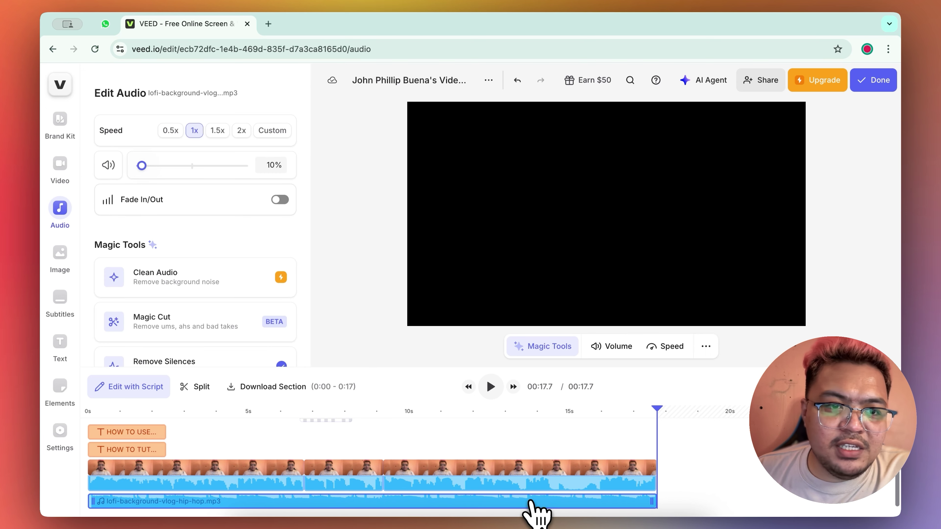
pyautogui.click(282, 201)
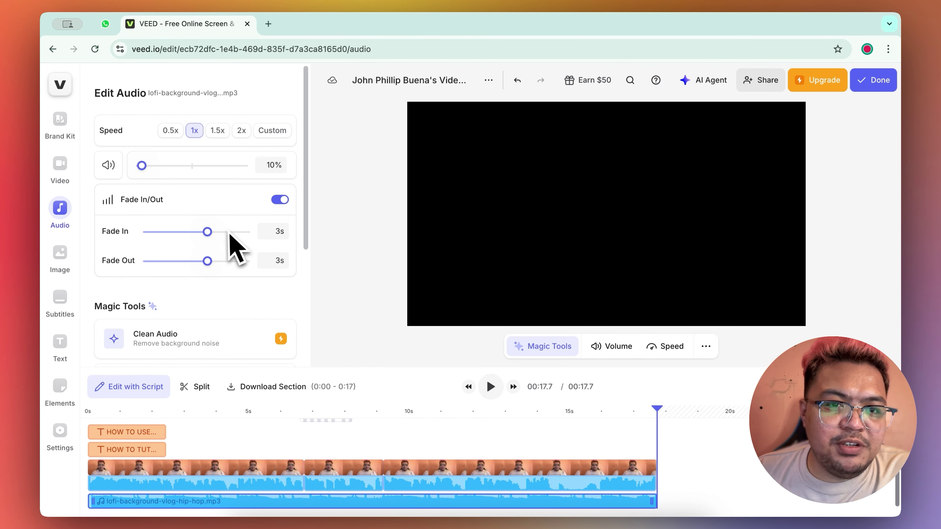
pyautogui.moveTo(208, 232); pyautogui.dragTo(165, 232)
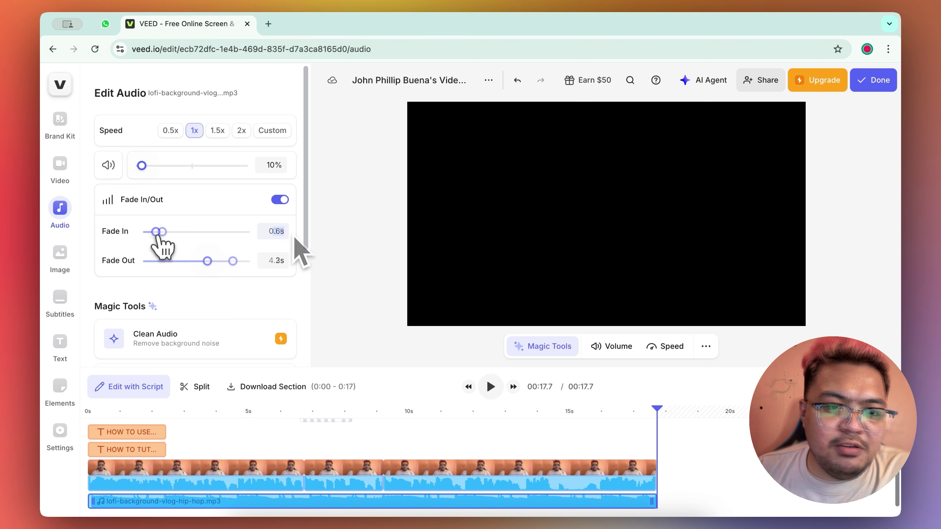
pyautogui.moveTo(208, 261); pyautogui.dragTo(233, 261)
pyautogui.click(274, 261)
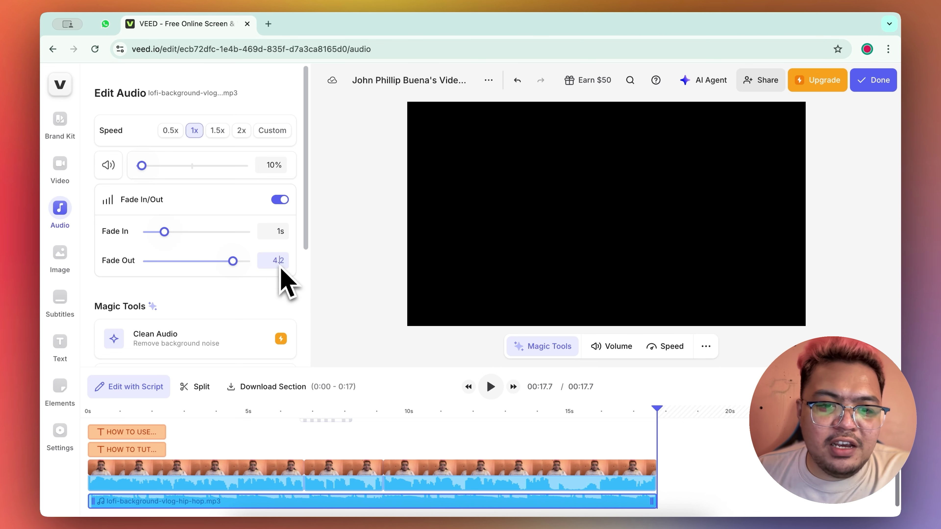
pyautogui.write('5')
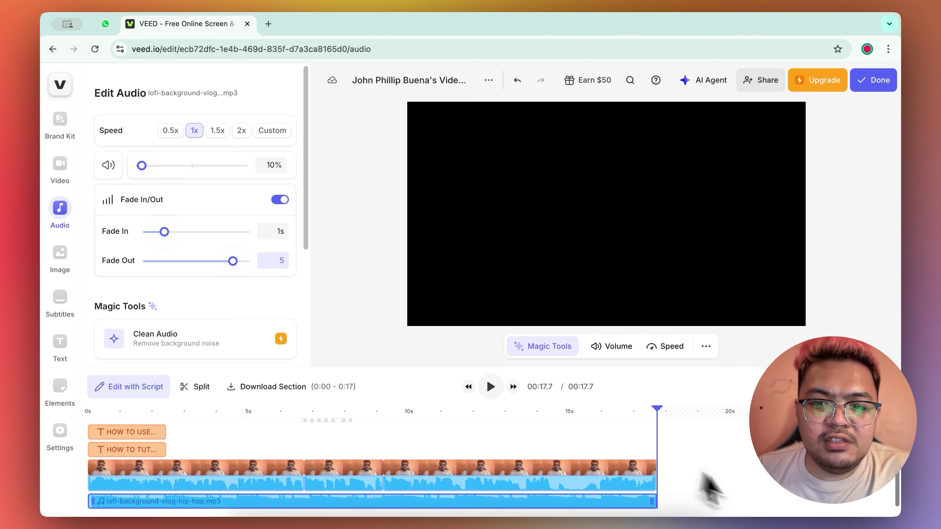
# Play the video with the faded background music from the start to about 15 seconds
pyautogui.click(762, 505)
pyautogui.moveTo(109, 413); pyautogui.dragTo(94, 417)
pyautogui.press('space')
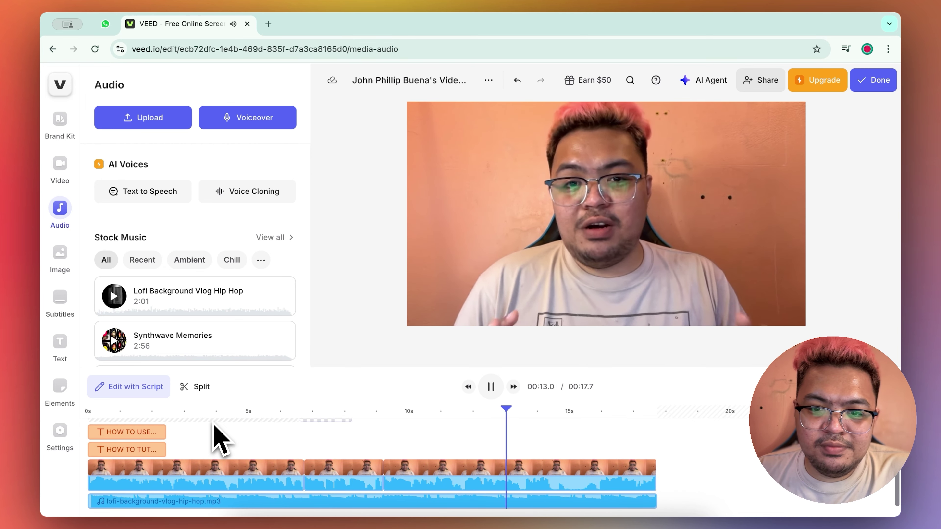
pyautogui.press('space')
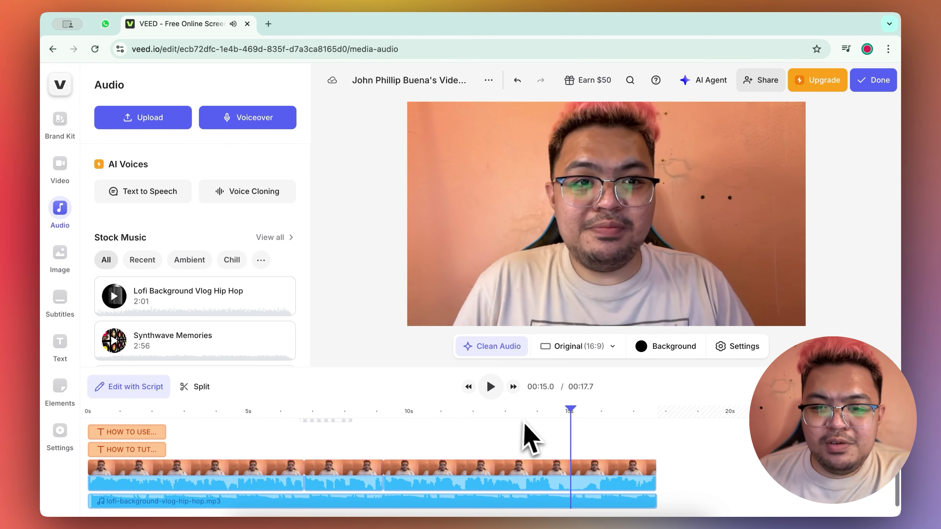
# Split the camera video and music at about 14.5 seconds and delete both end pieces
pyautogui.moveTo(573, 415); pyautogui.dragTo(536, 414)
pyautogui.press('space')
pyautogui.press('space')
pyautogui.click(567, 500)
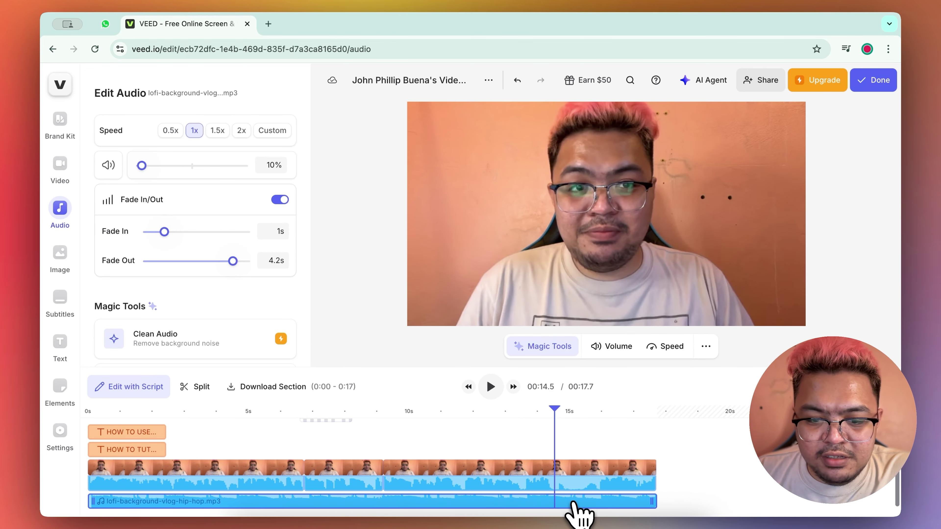
pyautogui.click(583, 488)
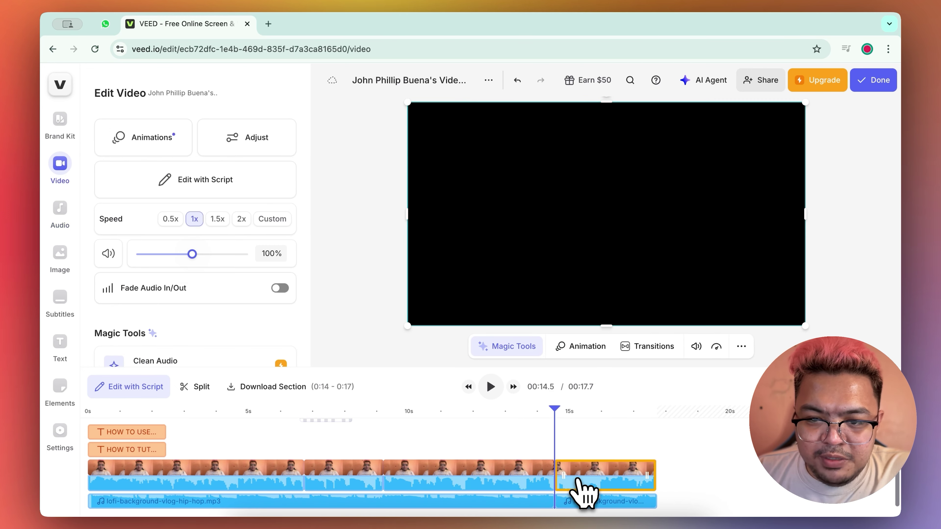
pyautogui.scroll(2, 585, 495)
pyautogui.scroll(-3, 584, 496)
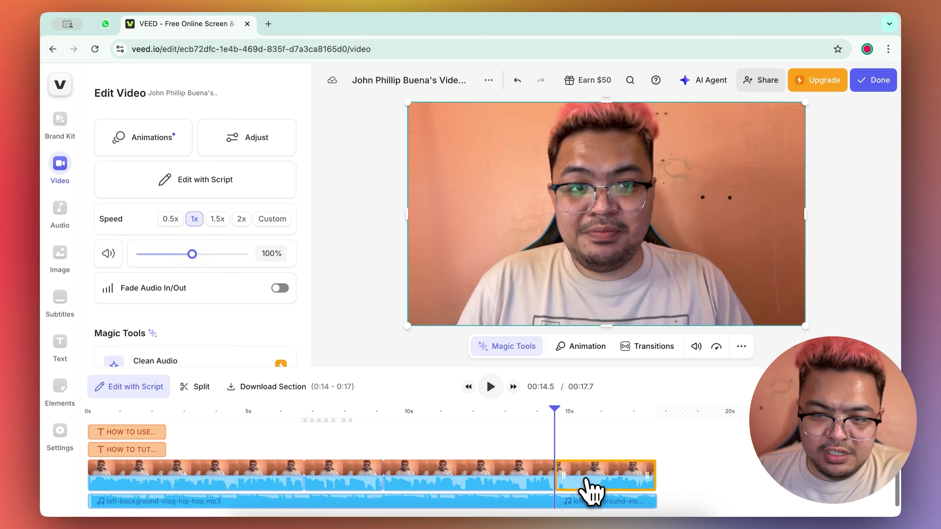
pyautogui.press('Delete')
pyautogui.click(595, 501)
pyautogui.press('Delete')
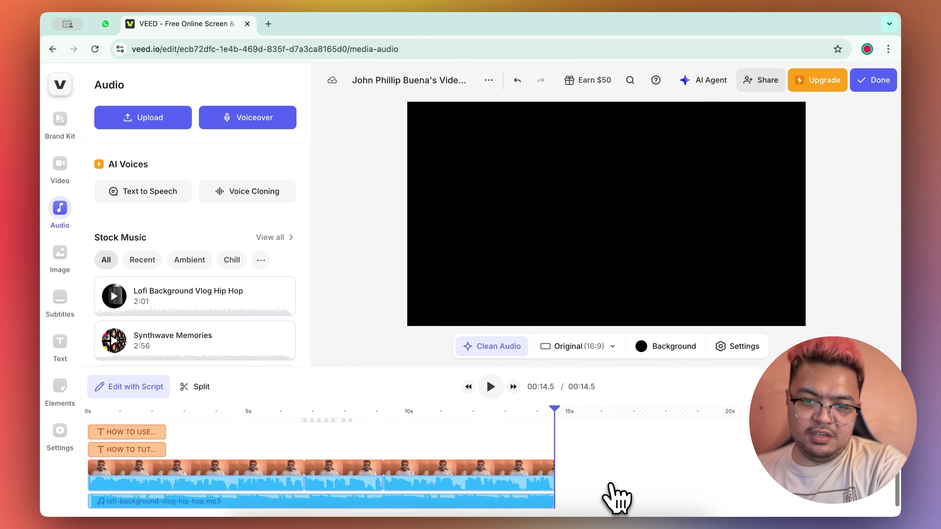
# Add the black-and-purple wave image from the full Backgrounds collection to the project
pyautogui.scroll(3, 511, 481)
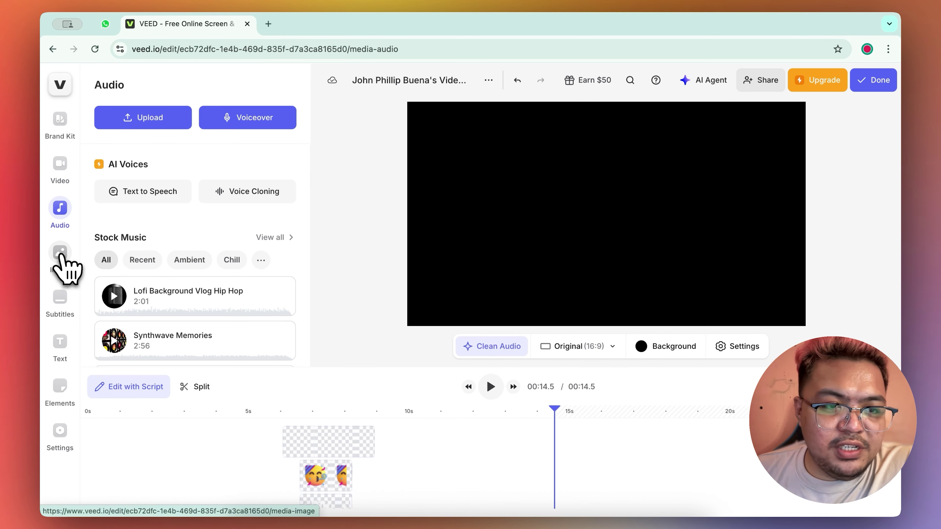
pyautogui.click(58, 264)
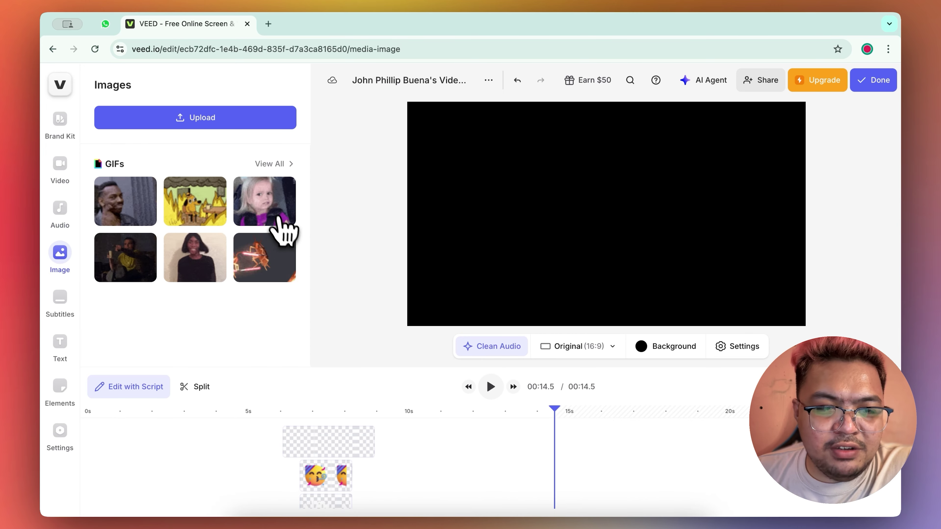
pyautogui.scroll(-2, 217, 238)
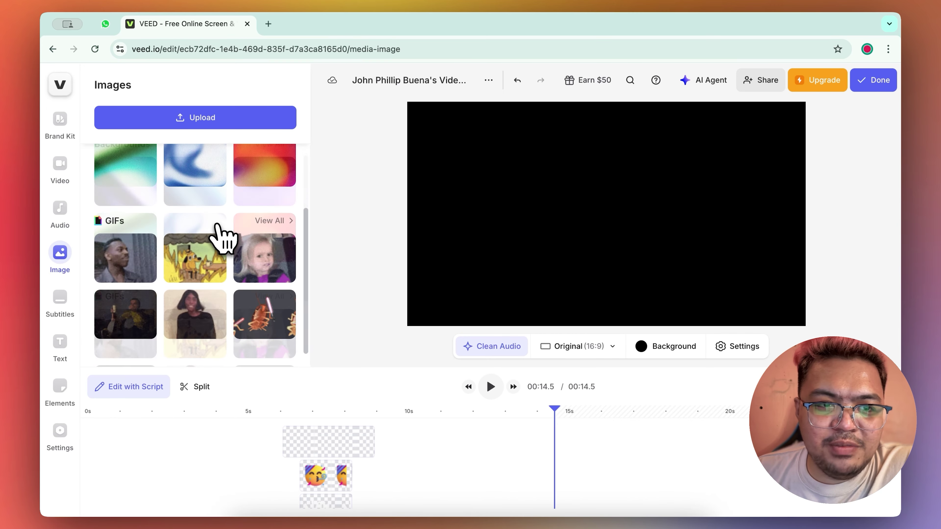
pyautogui.scroll(2, 221, 235)
pyautogui.scroll(-3, 237, 285)
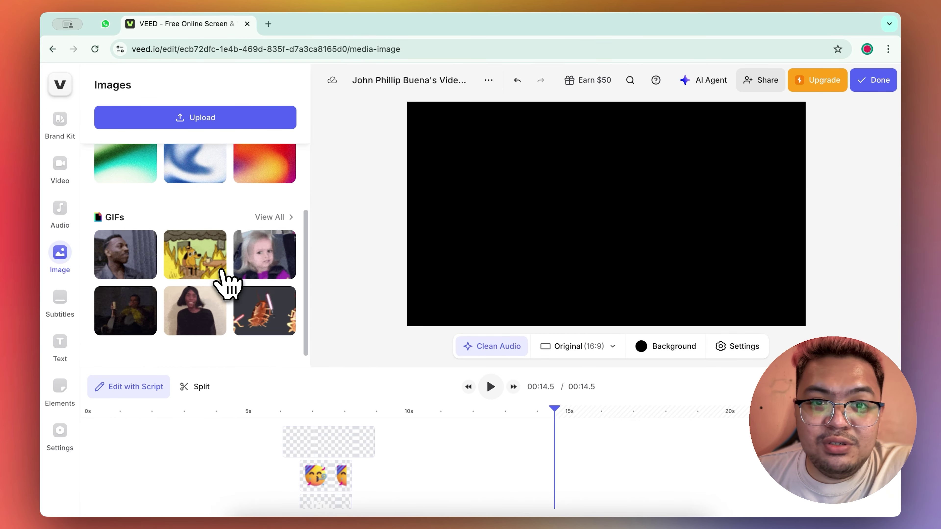
pyautogui.scroll(3, 202, 227)
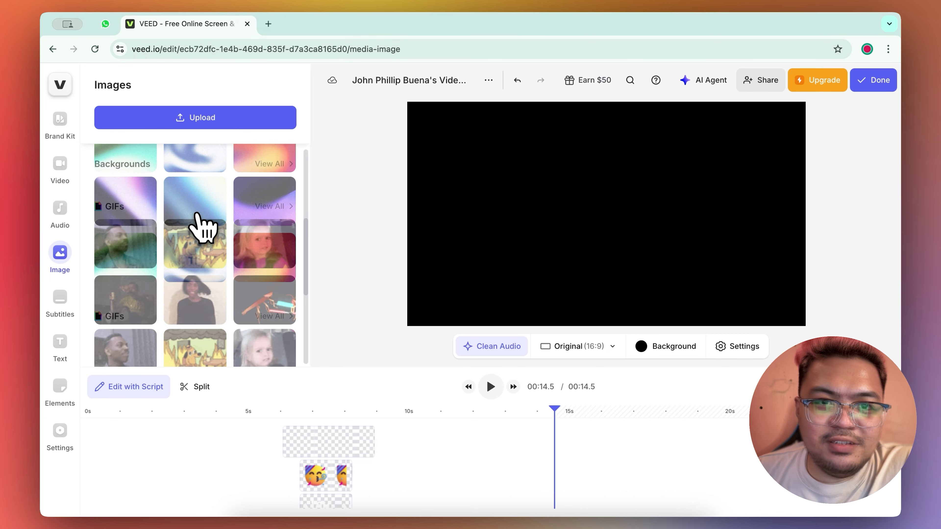
pyautogui.click(274, 164)
pyautogui.scroll(-3, 216, 256)
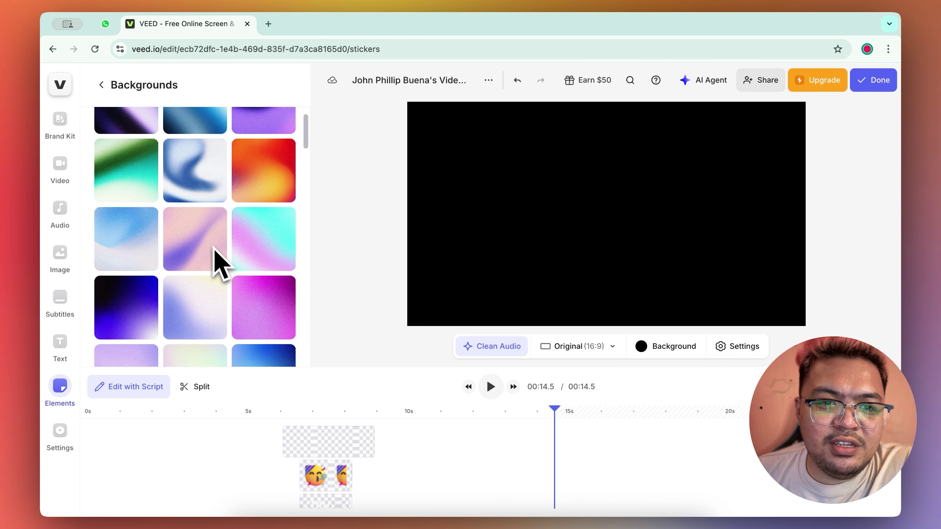
pyautogui.scroll(3, 259, 186)
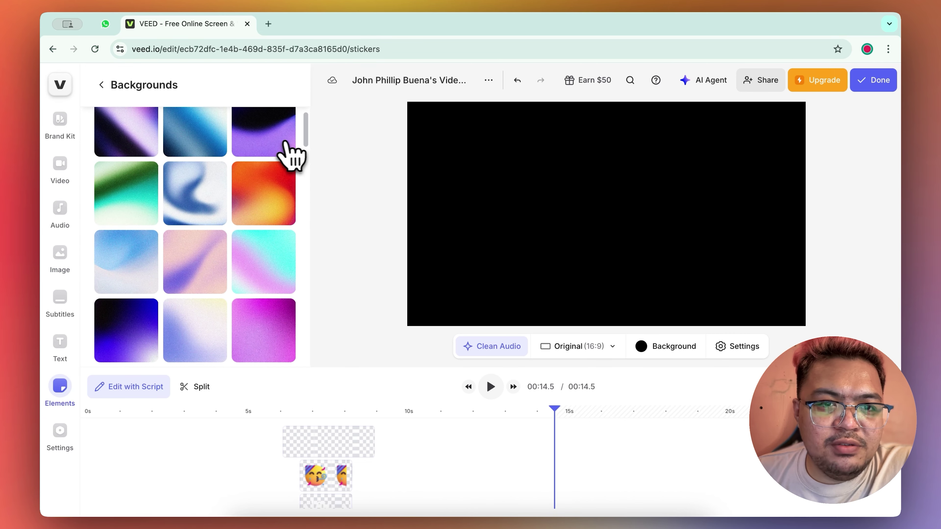
pyautogui.click(287, 144)
pyautogui.click(274, 143)
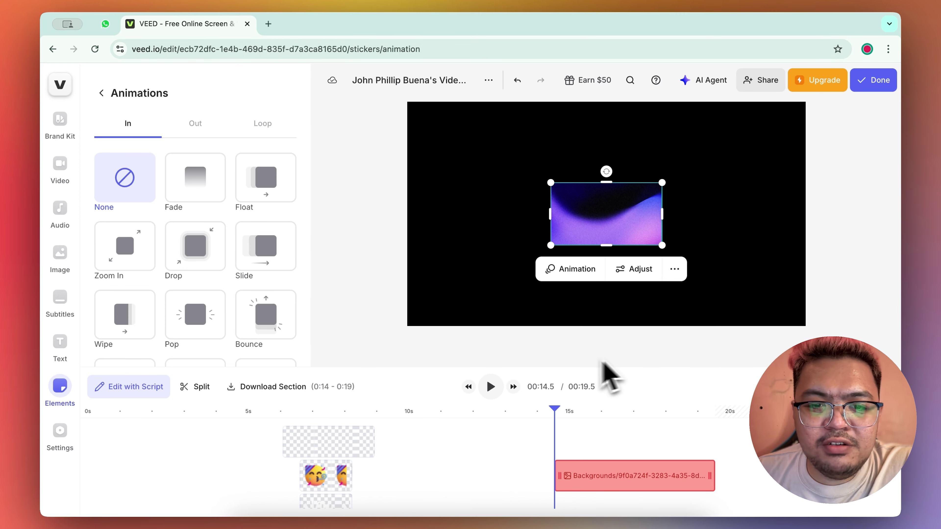
# Place the background clip beneath the camera video on the timeline and trim it to run from 7.9 to 10.5 seconds
pyautogui.scroll(-5, 626, 486)
pyautogui.moveTo(630, 457); pyautogui.dragTo(403, 500)
pyautogui.moveTo(294, 482); pyautogui.dragTo(345, 486)
pyautogui.moveTo(447, 483); pyautogui.dragTo(424, 477)
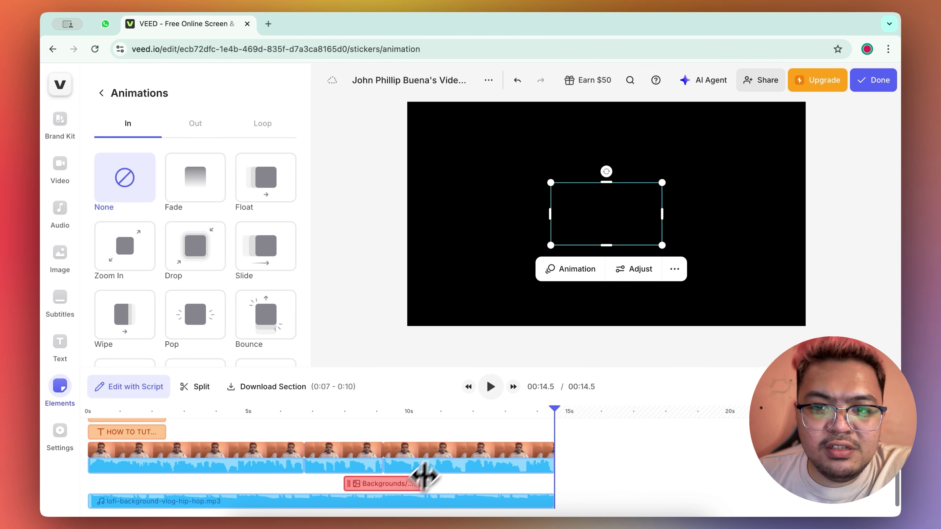
# Preview the frame at 9.5 seconds and enlarge the background image to fill the whole canvas
pyautogui.scroll(2, 652, 455)
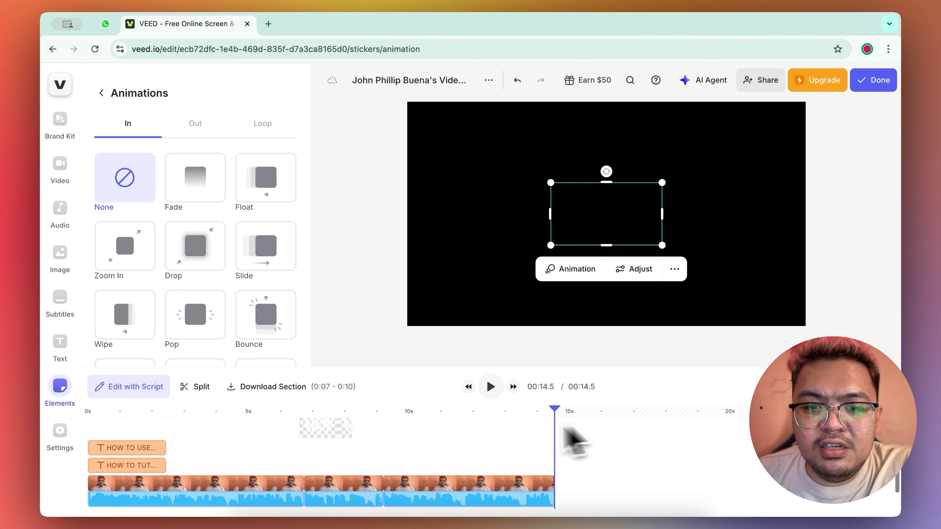
pyautogui.click(384, 446)
pyautogui.moveTo(385, 426)
pyautogui.mouseDown()
pyautogui.moveTo(406, 421)
pyautogui.moveTo(391, 423)
pyautogui.mouseUp()
pyautogui.scroll(-2, 466, 430)
pyautogui.click(411, 487)
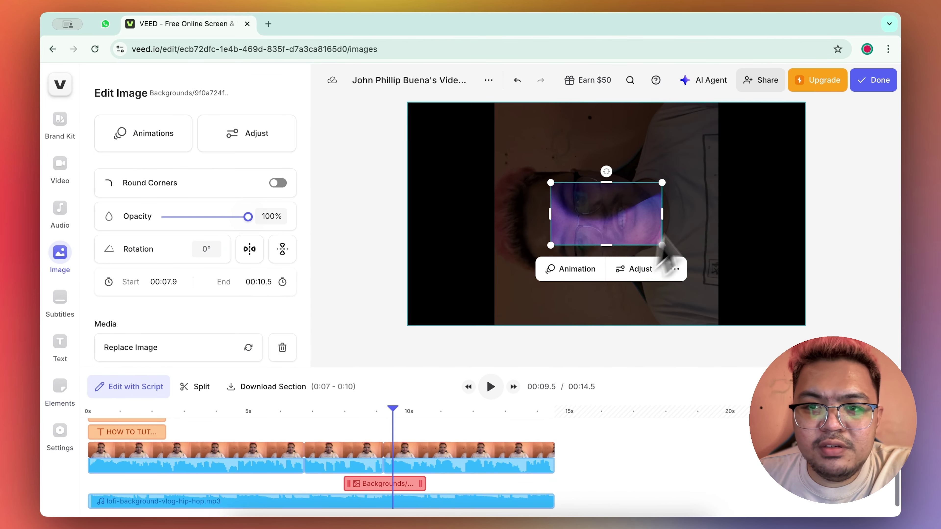
pyautogui.moveTo(630, 216); pyautogui.dragTo(487, 148)
pyautogui.hotkey('ctrl', 'z')
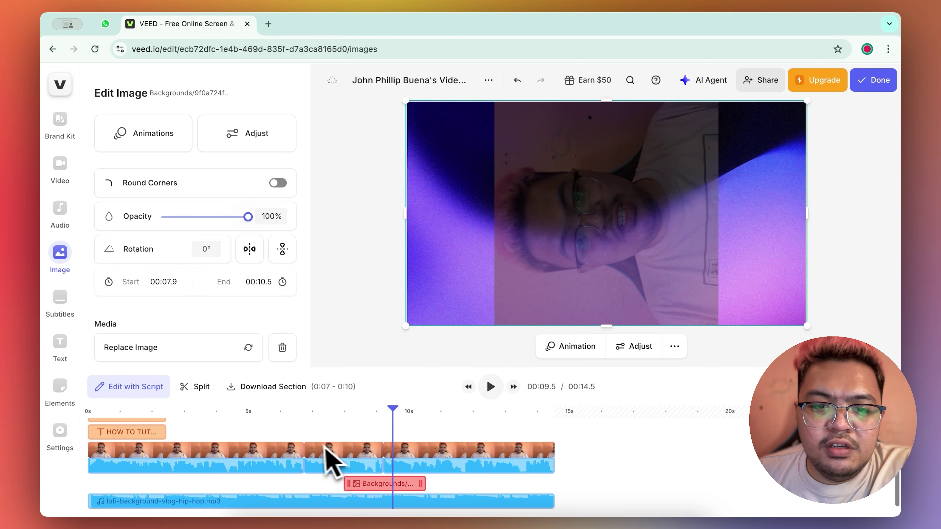
# Play the section with the background image from about 7 to 11.2 seconds
pyautogui.click(311, 415)
pyautogui.press('space')
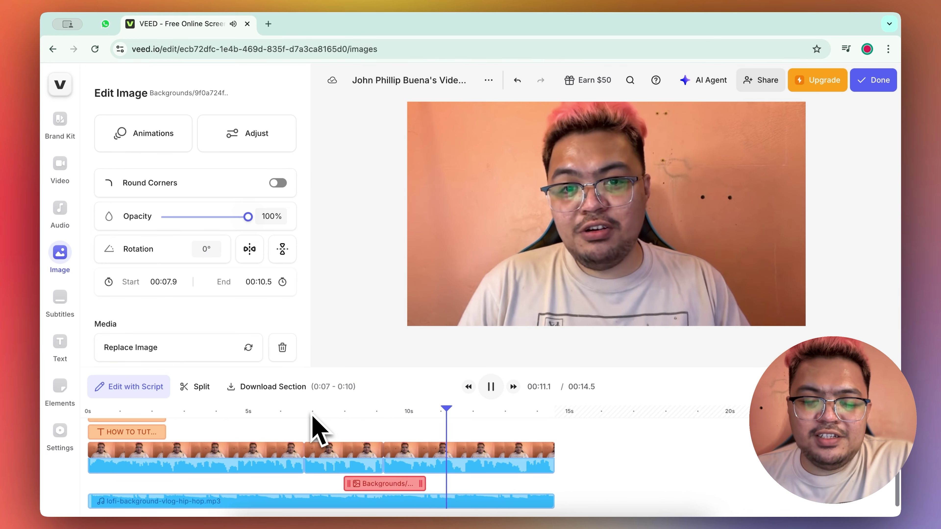
pyautogui.press('space')
pyautogui.click(476, 462)
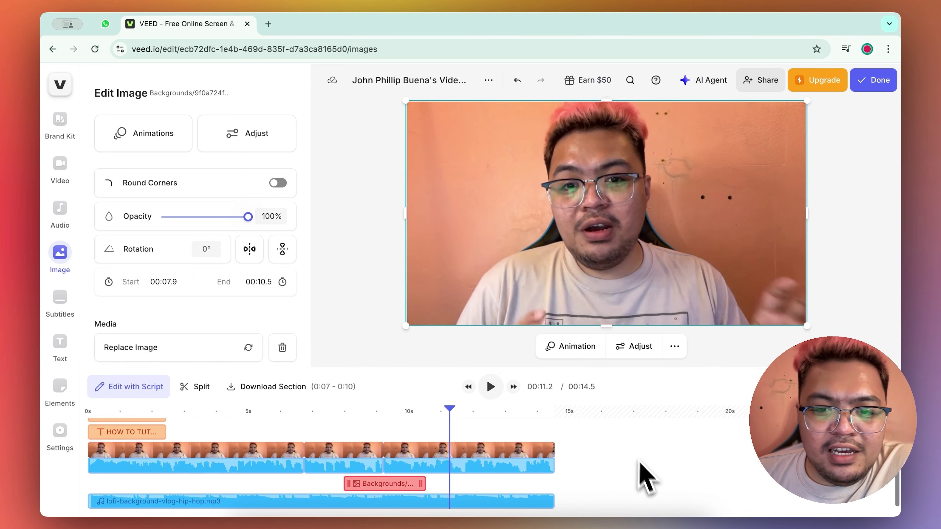
pyautogui.click(66, 256)
pyautogui.scroll(-3, 147, 255)
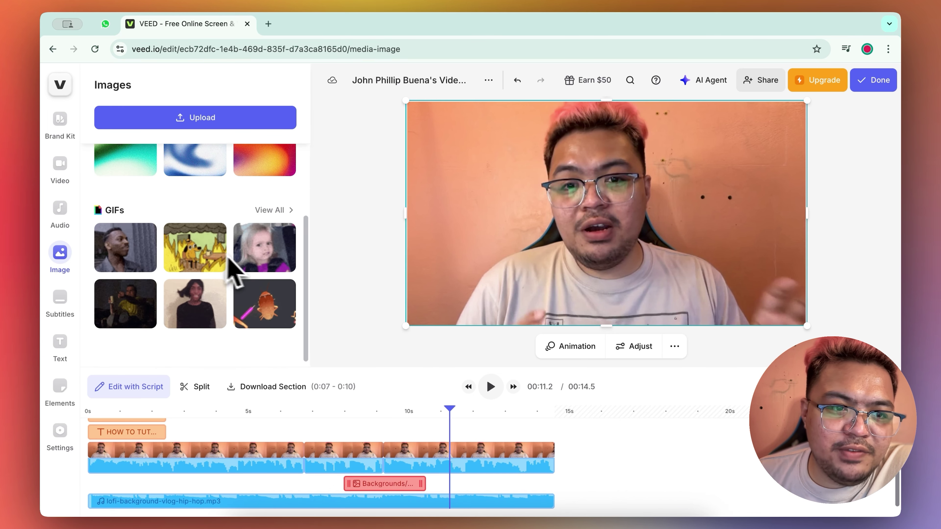
pyautogui.scroll(2, 231, 265)
pyautogui.scroll(2, 233, 268)
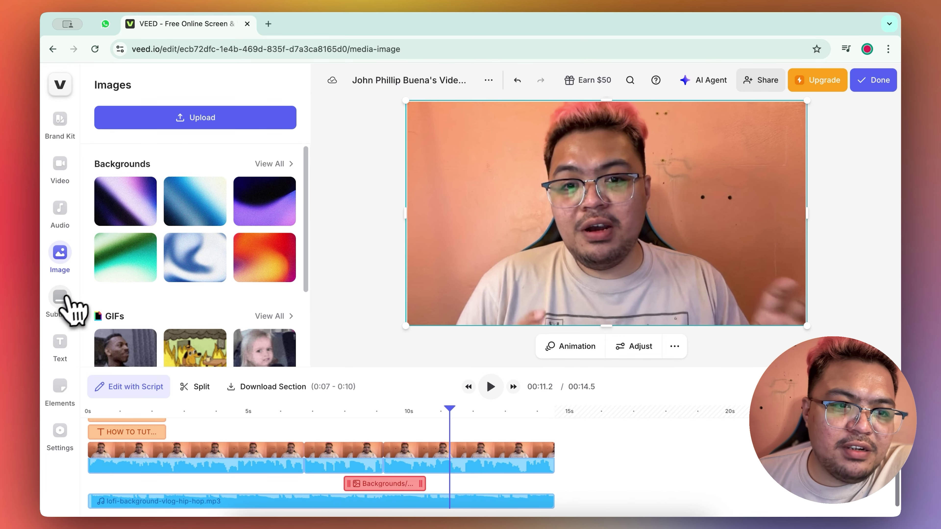
# Generate automatic English (US) subtitles for the camera video
pyautogui.click(60, 302)
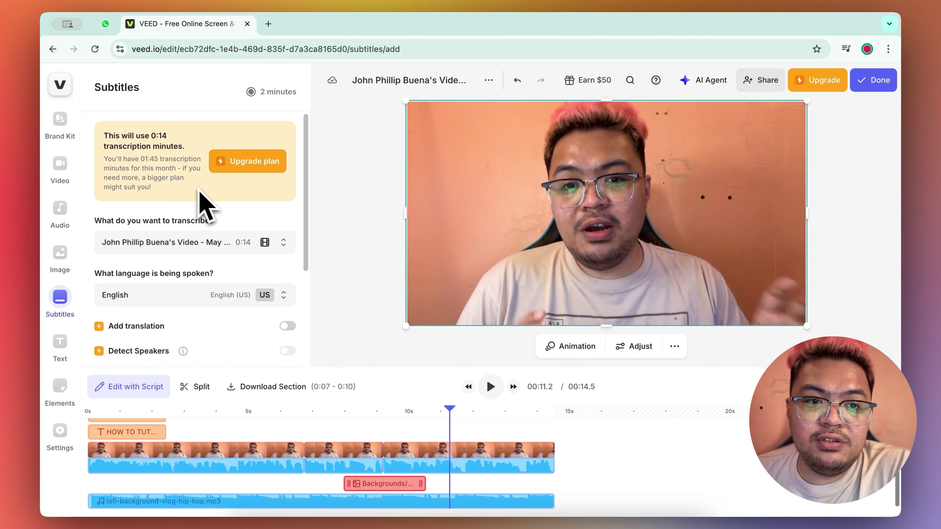
pyautogui.scroll(-3, 222, 224)
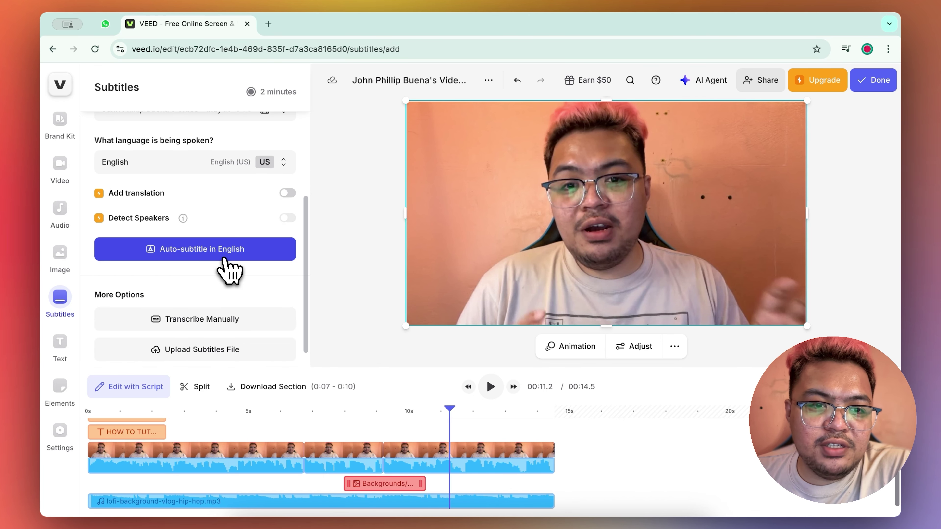
pyautogui.click(230, 255)
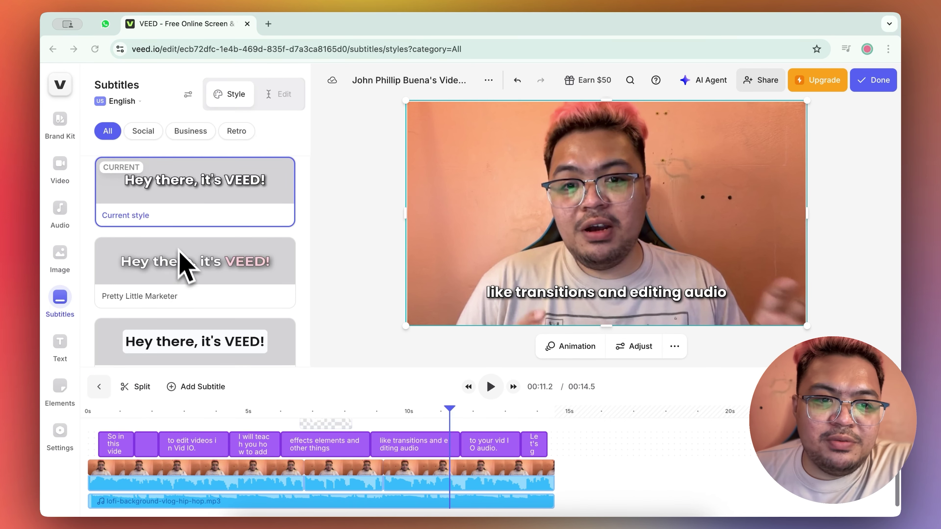
# Apply the Slay style to the subtitles
pyautogui.scroll(-6, 184, 263)
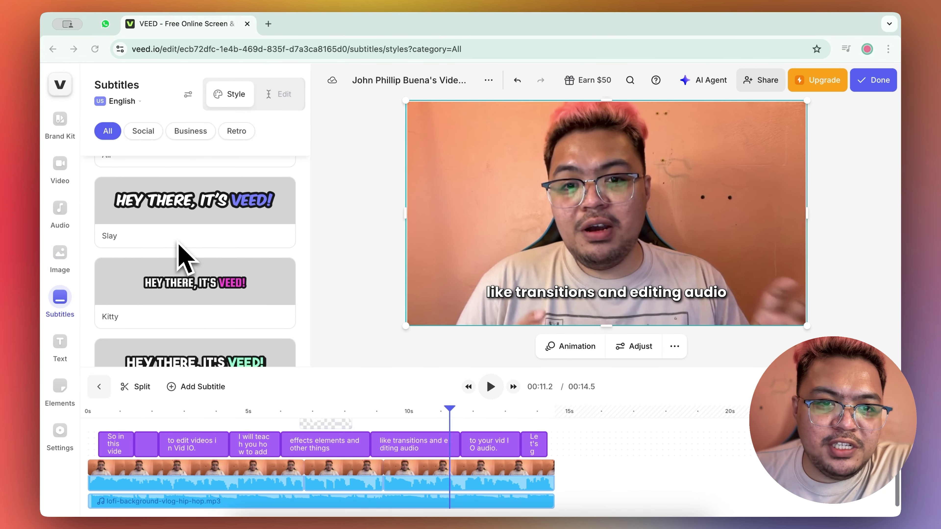
pyautogui.scroll(-1, 184, 261)
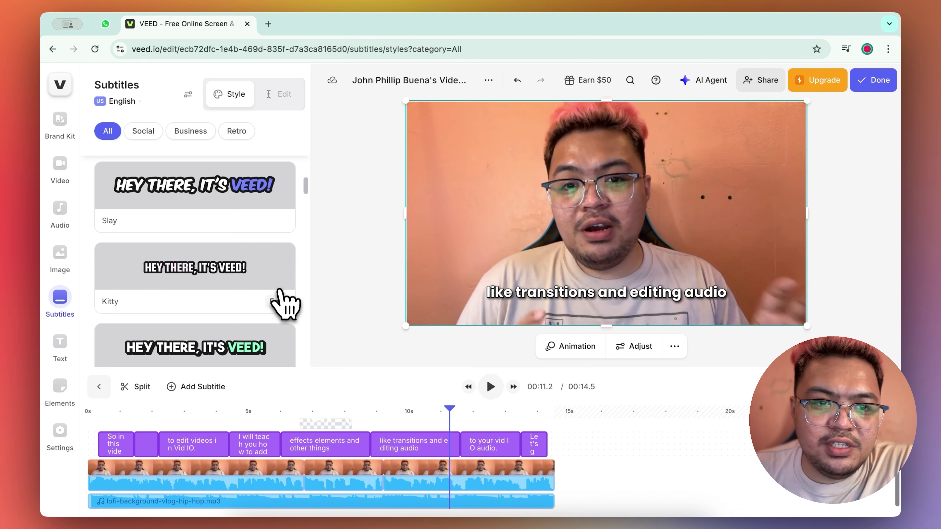
pyautogui.click(230, 202)
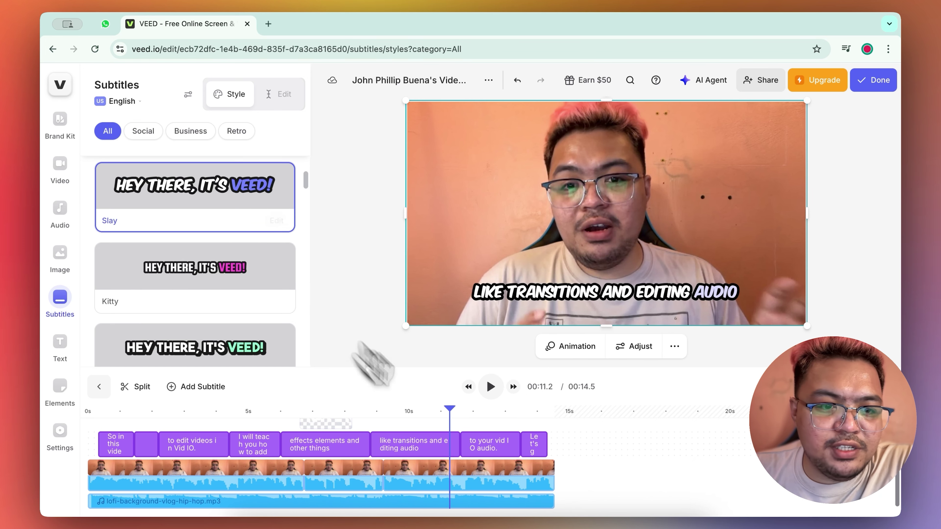
# Play the subtitled video from the beginning to about 10.3 seconds
pyautogui.click(86, 420)
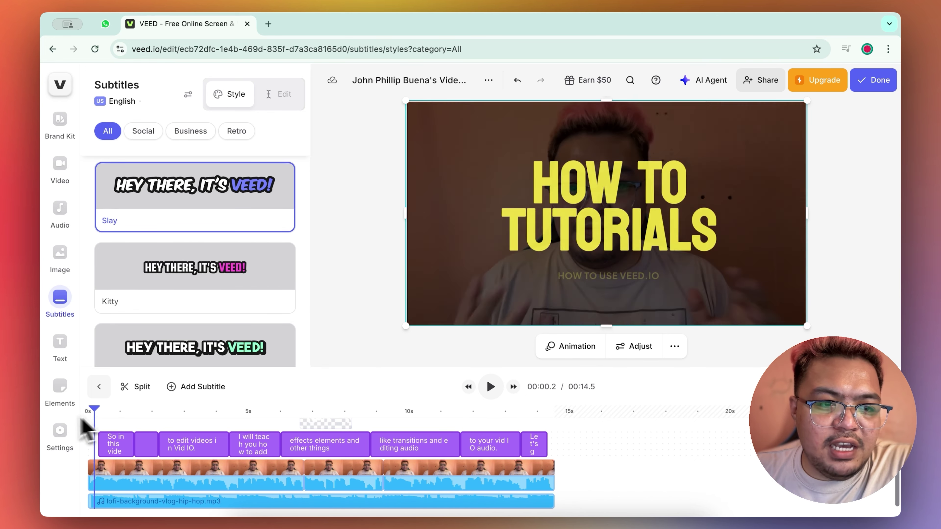
pyautogui.press('space')
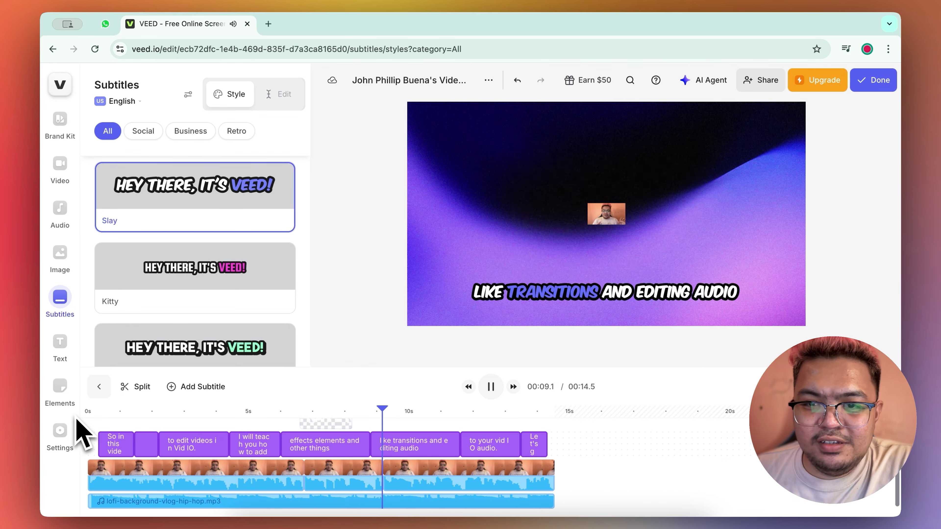
pyautogui.press('space')
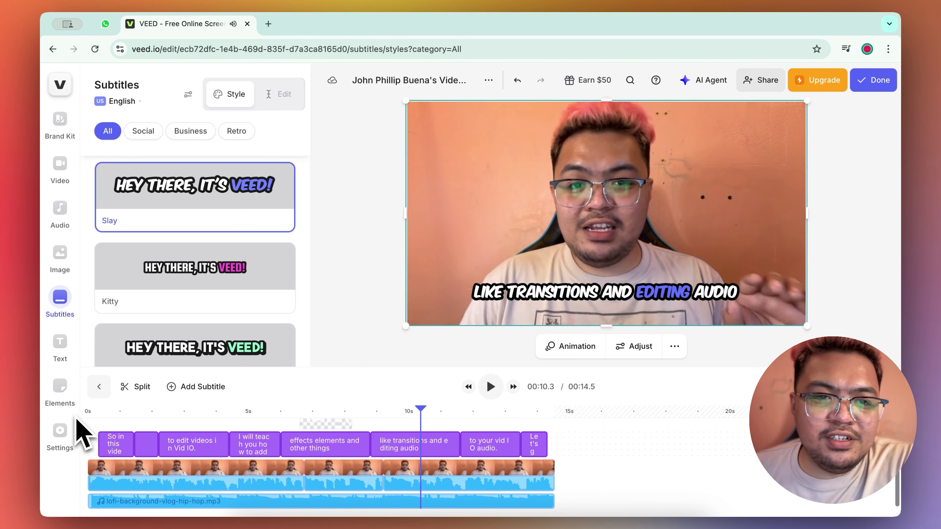
# Look through the subtitle transcript, then open the Slay preset for editing and examine its outline, shadow, background, animation and auto-highlight options
pyautogui.click(182, 460)
pyautogui.click(126, 450)
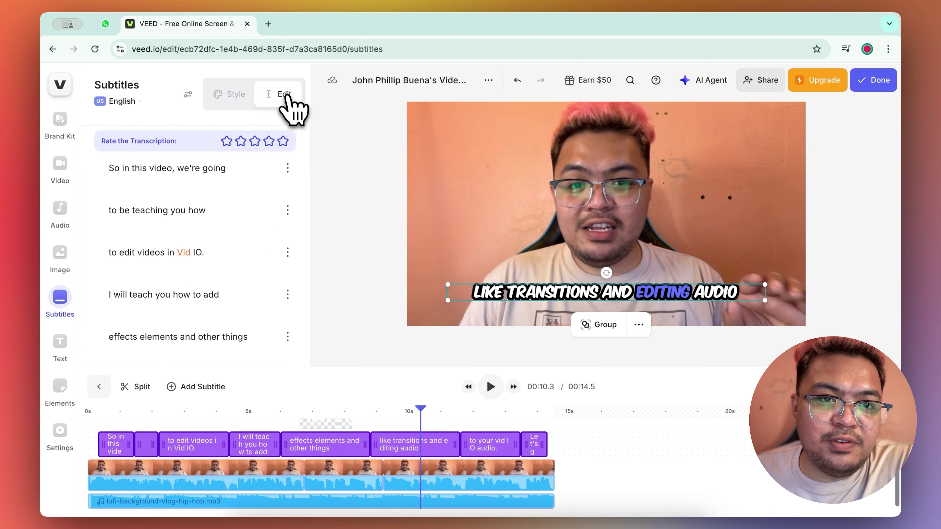
pyautogui.click(233, 97)
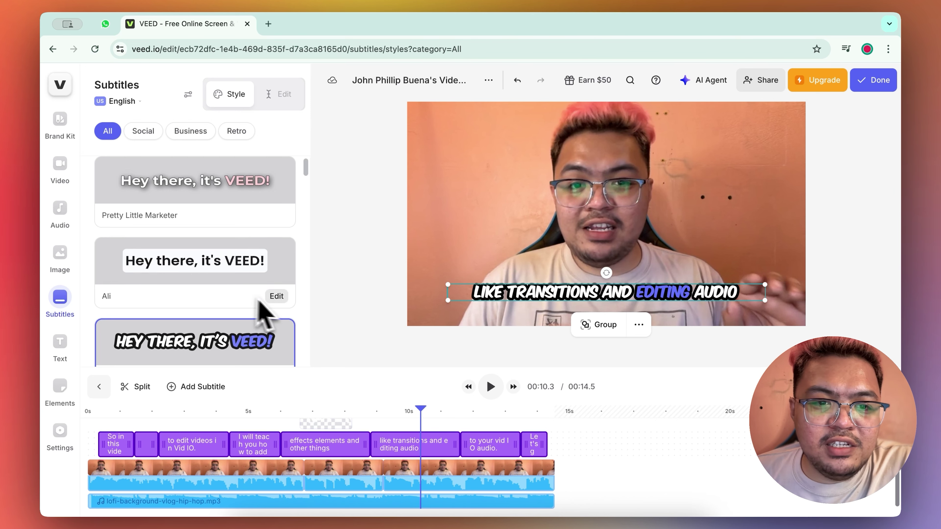
pyautogui.scroll(-3, 259, 309)
pyautogui.click(277, 273)
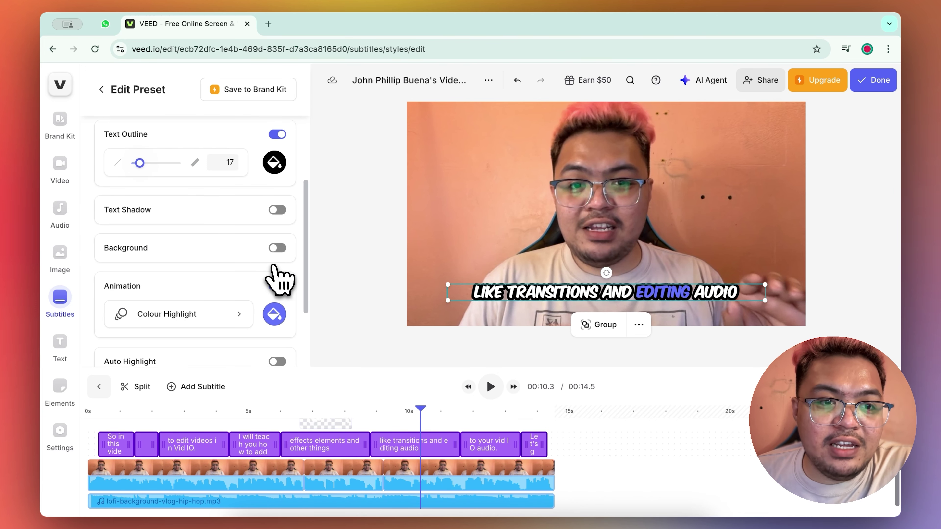
pyautogui.scroll(-3, 185, 274)
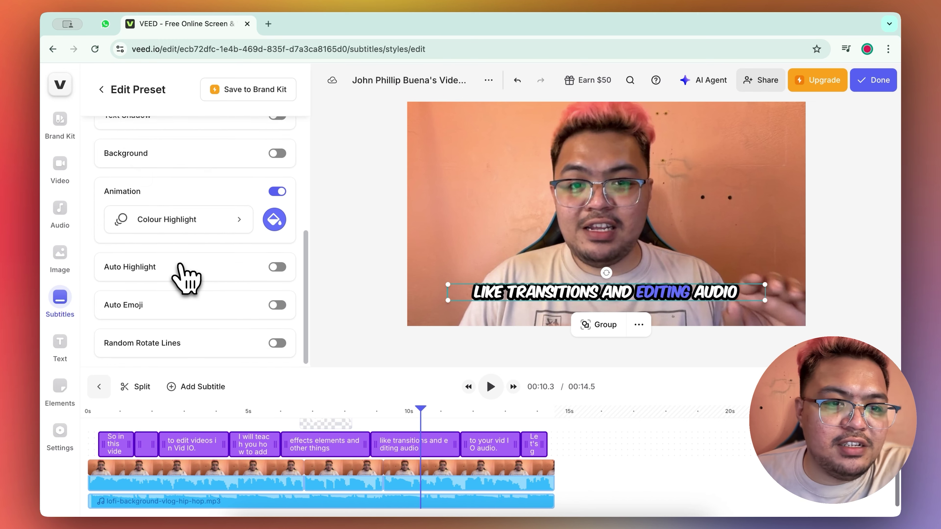
# Move the subtitles slightly lower in the frame and scrub through the timeline to about 13.2 seconds to preview them
pyautogui.scroll(5, 185, 276)
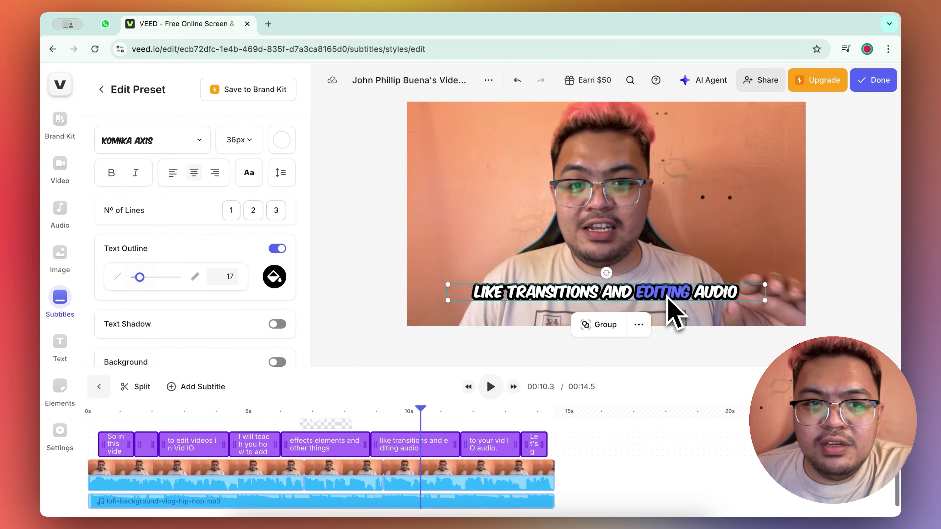
pyautogui.moveTo(668, 296); pyautogui.dragTo(665, 314)
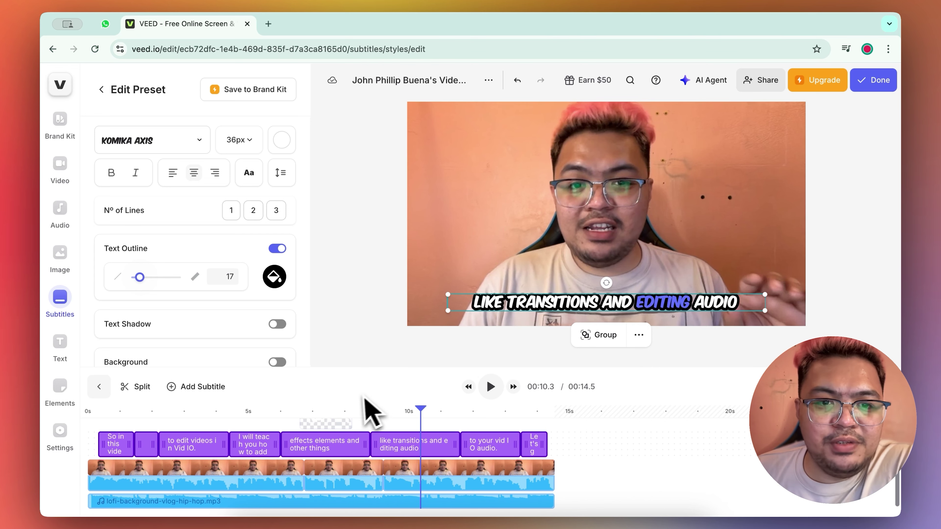
pyautogui.moveTo(116, 414); pyautogui.dragTo(513, 424)
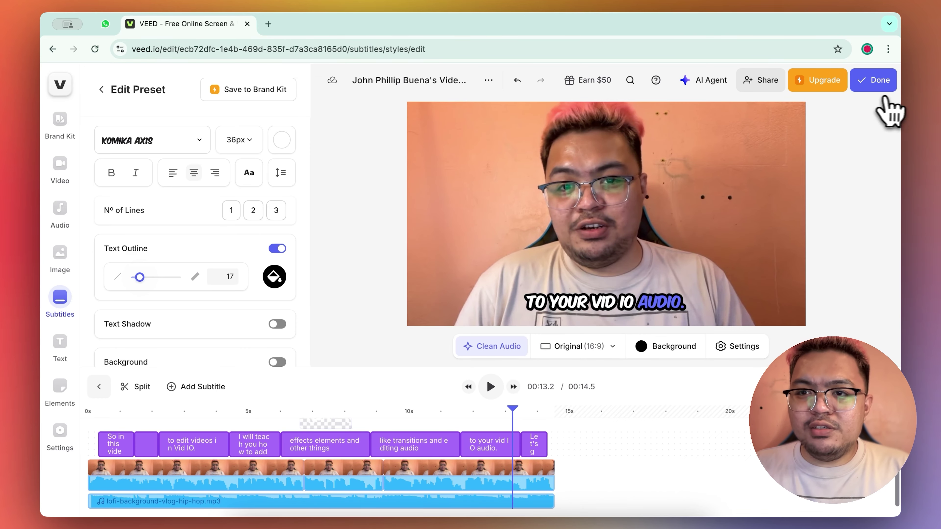
# Export the video with burned-in subtitles, choosing Standard quality and checking the advanced framerate, resolution and compression settings before rendering
pyautogui.click(878, 84)
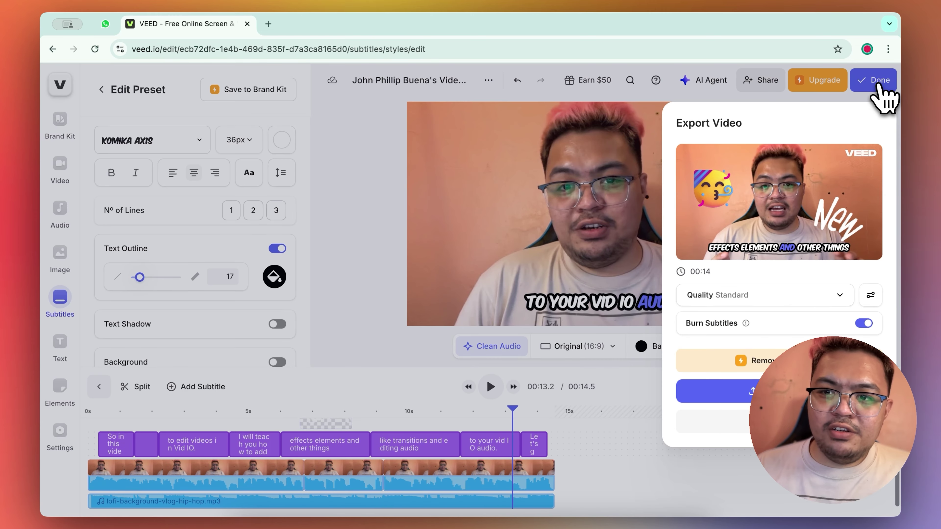
pyautogui.click(769, 302)
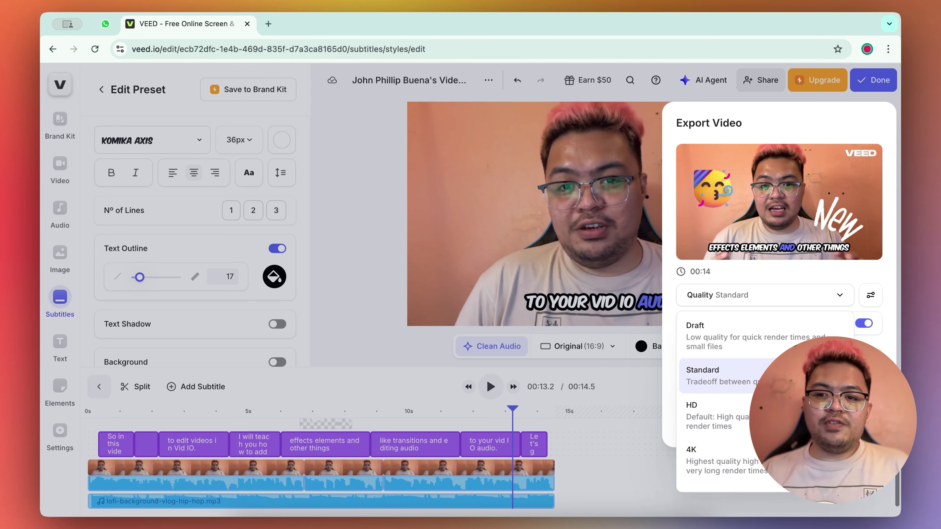
pyautogui.click(770, 375)
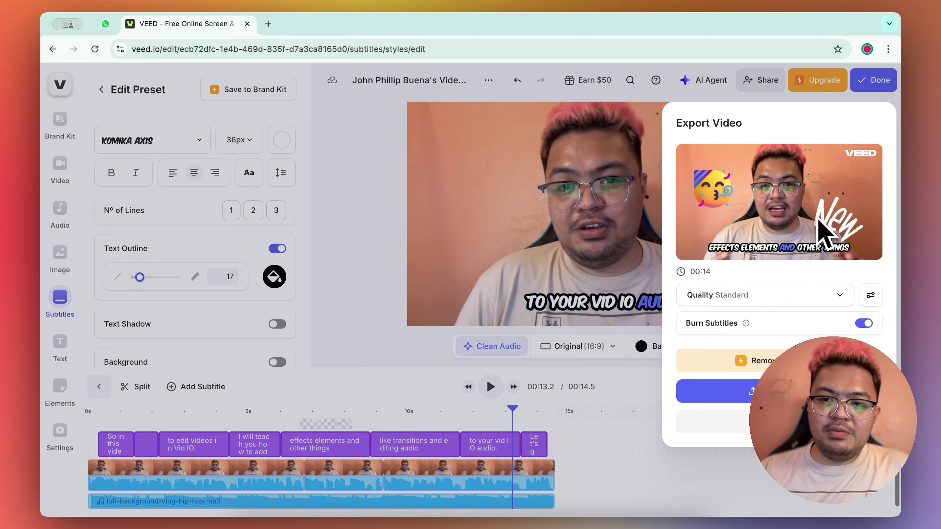
pyautogui.click(870, 295)
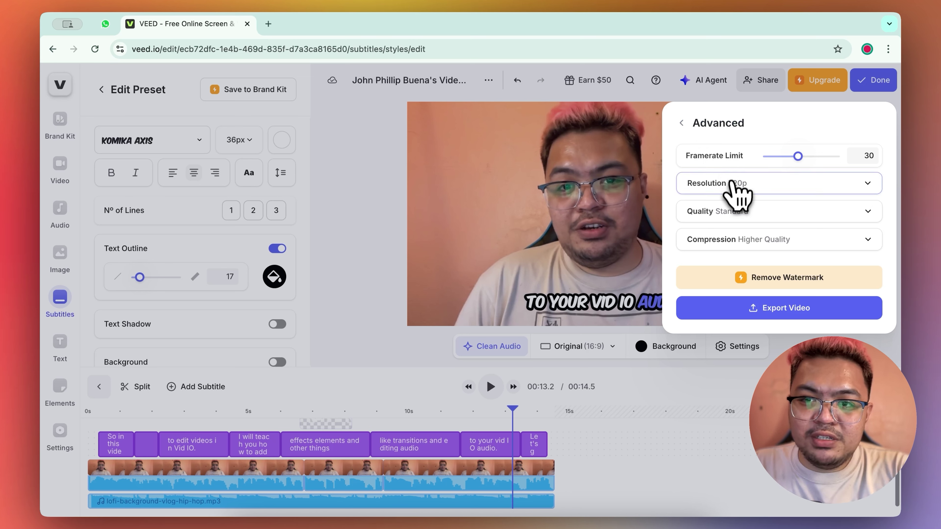
pyautogui.click(686, 123)
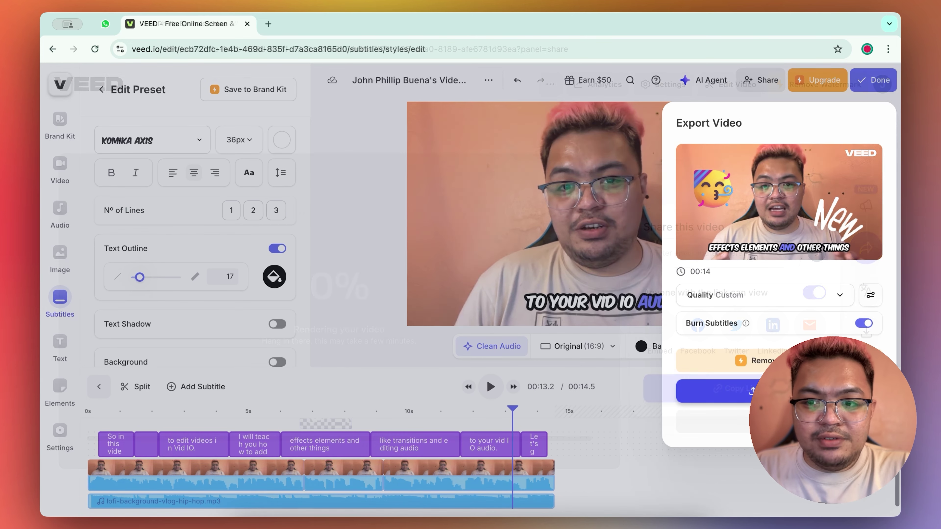
pyautogui.click(722, 391)
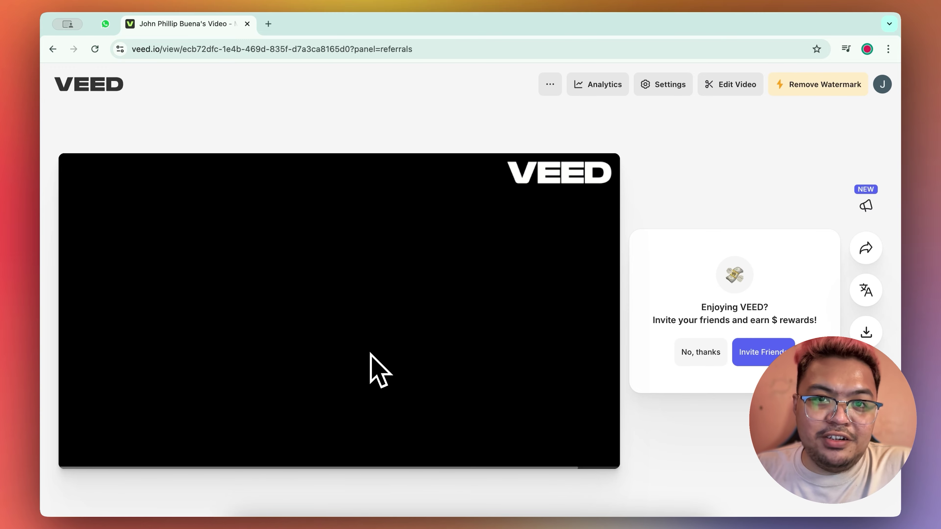
# Play the exported video to the end and examine the additional options on its page
pyautogui.click(370, 353)
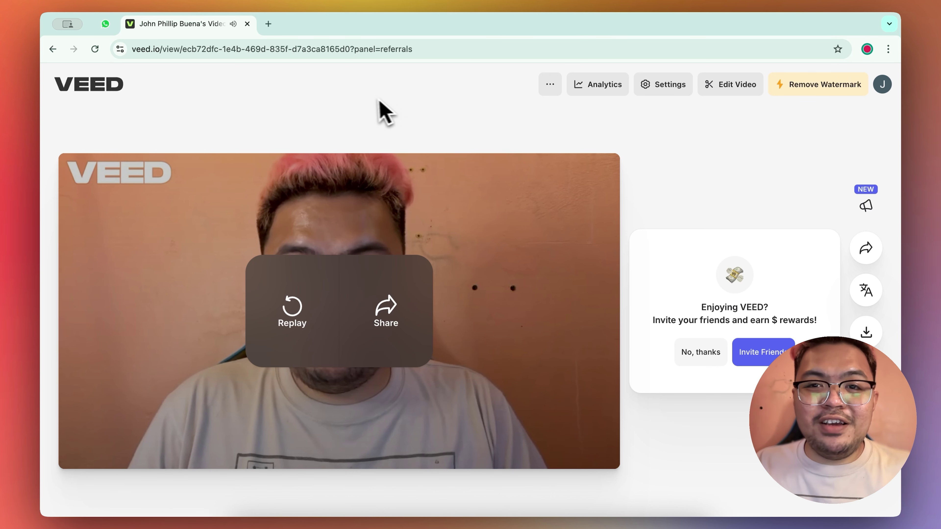
pyautogui.click(550, 85)
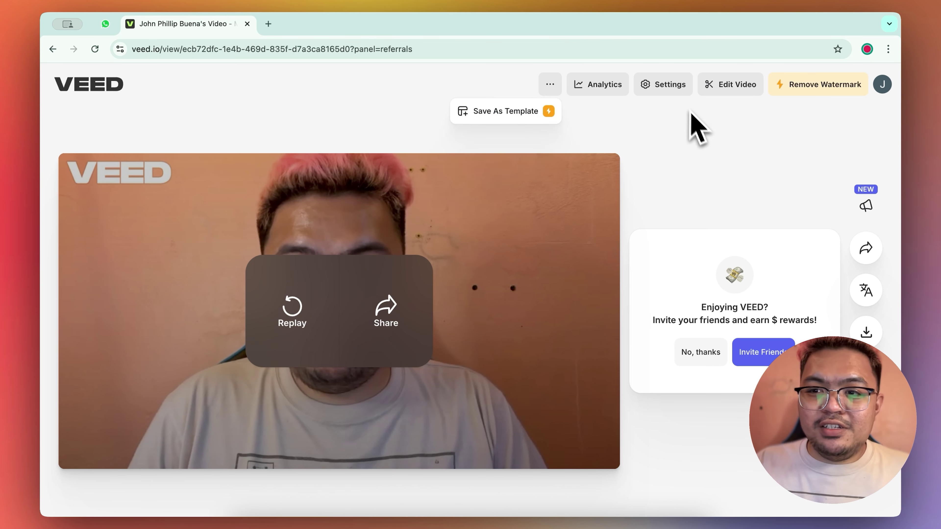
pyautogui.click(697, 125)
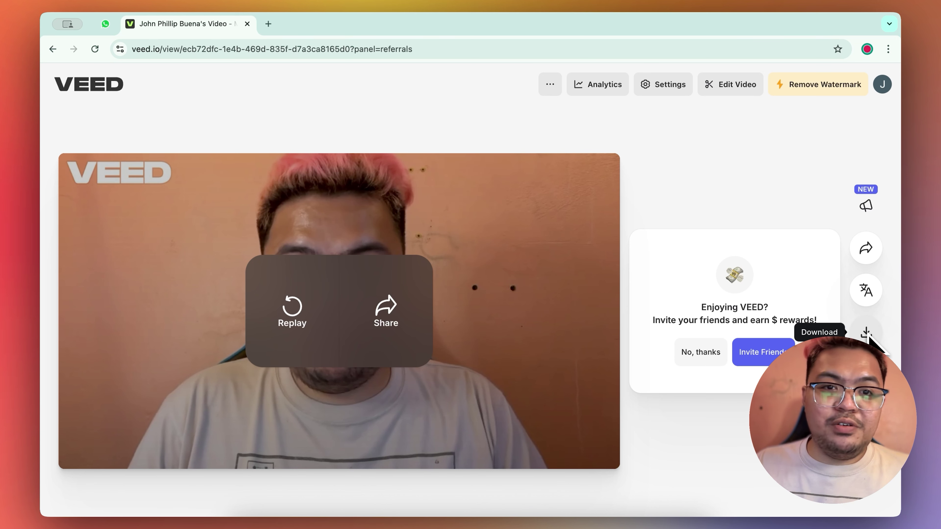